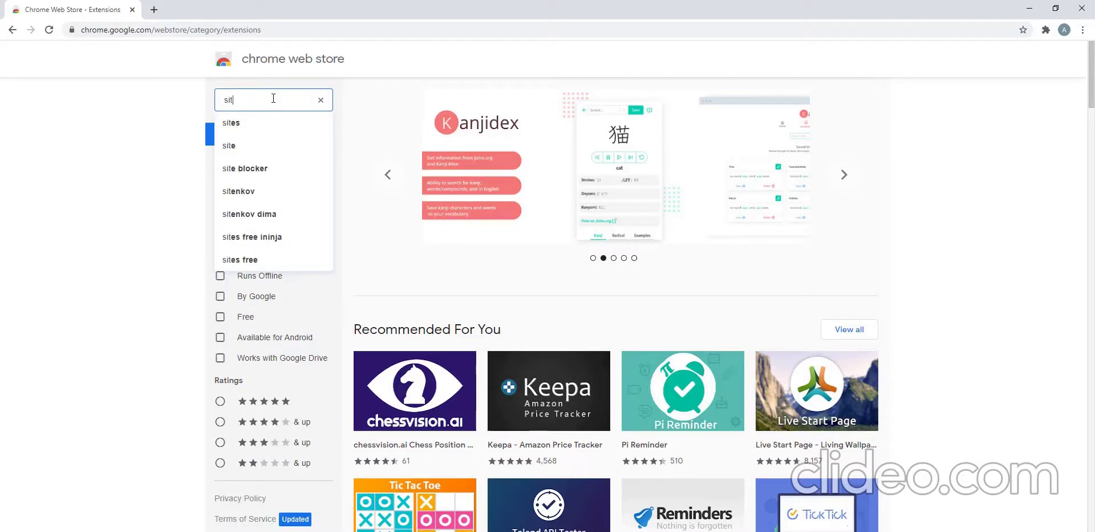
Step: Search the Chrome Web Store for 'site blocker' and scroll through the results
{"action": "type", "text": "e blocke"}
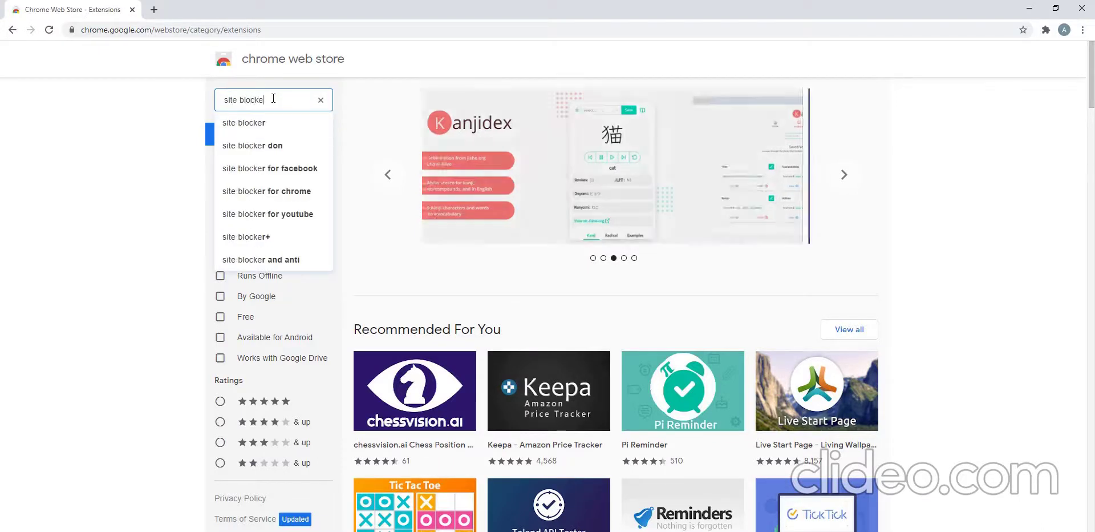
{"action": "type", "text": "r"}
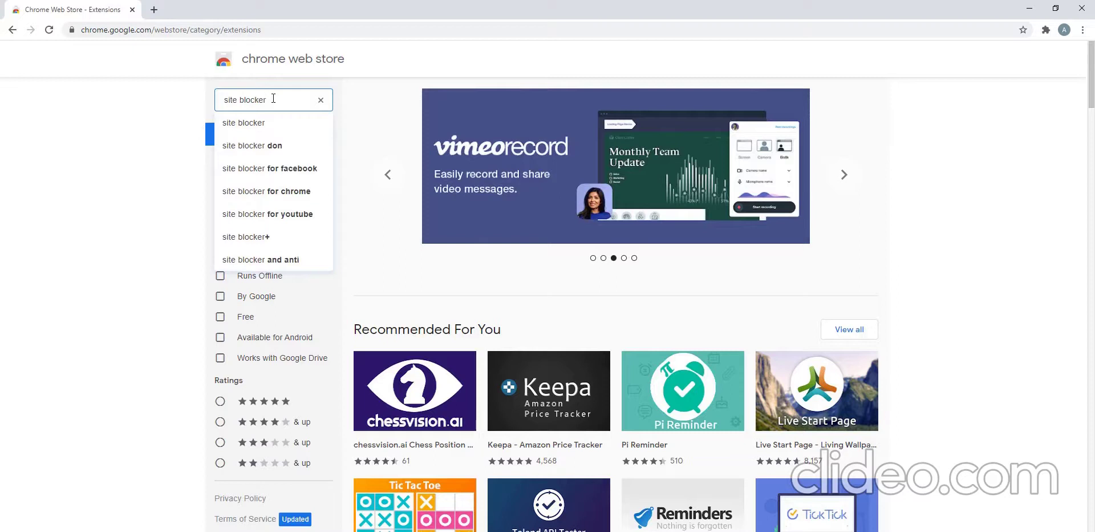
{"action": "key", "text": "Return"}
{"action": "scroll", "coordinate": [593, 325], "scroll_direction": "down", "scroll_amount": 2}
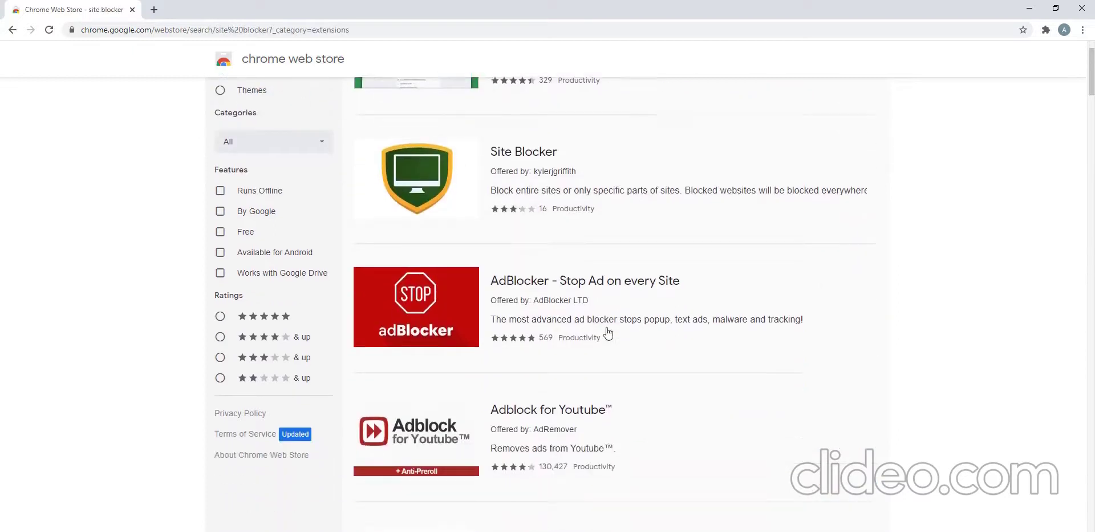
{"action": "scroll", "coordinate": [608, 333], "scroll_direction": "down", "scroll_amount": 2}
{"action": "scroll", "coordinate": [570, 297], "scroll_direction": "down", "scroll_amount": 3}
Step: Open E-Tech's Site blocker page and add the extension to Chrome
{"action": "left_click", "coordinate": [543, 273]}
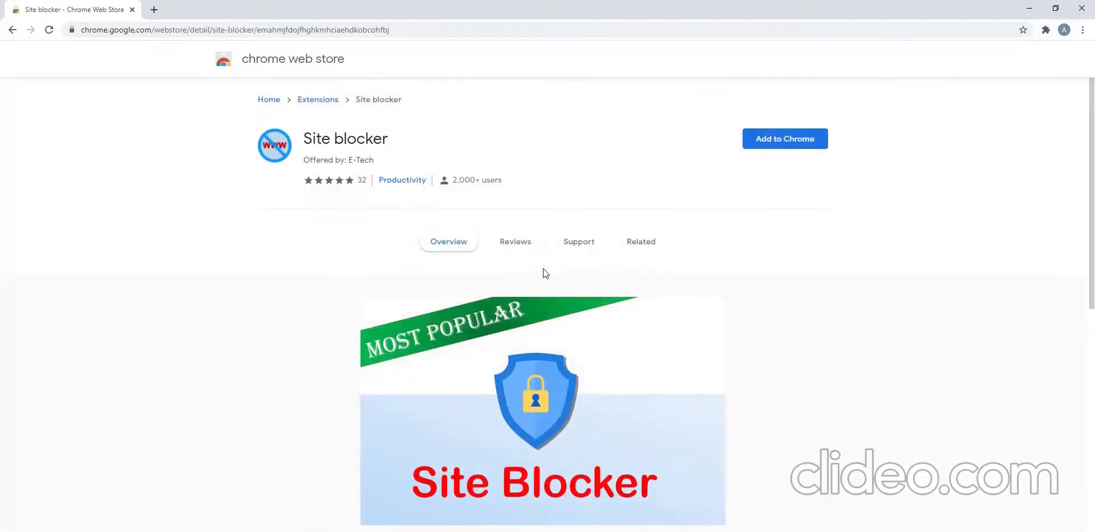
{"action": "left_click", "coordinate": [776, 141]}
{"action": "left_click", "coordinate": [576, 127]}
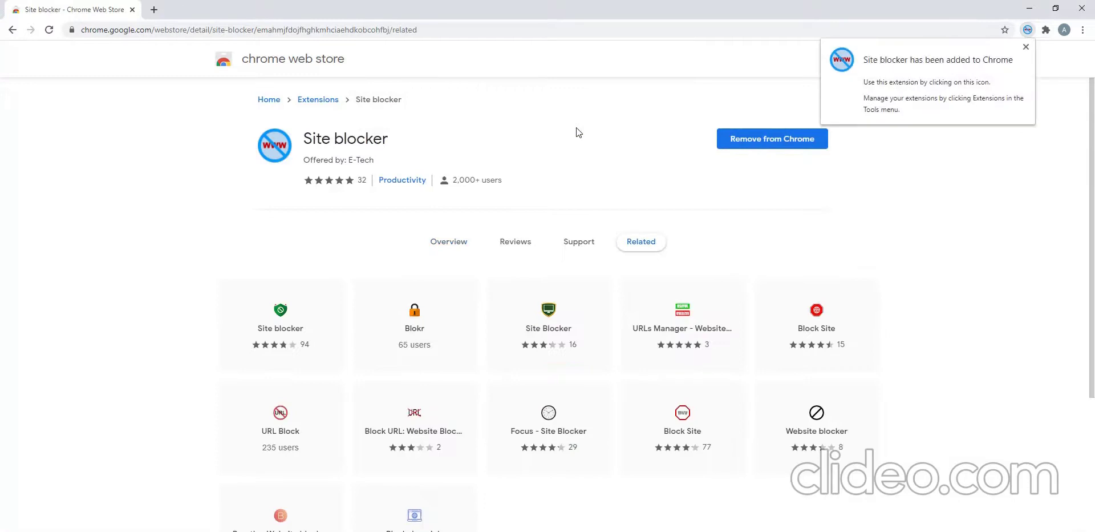
{"action": "left_click", "coordinate": [1027, 32]}
Step: Add facebook.com to the blocked list and verify it shows the blocked page
{"action": "left_click", "coordinate": [1029, 33]}
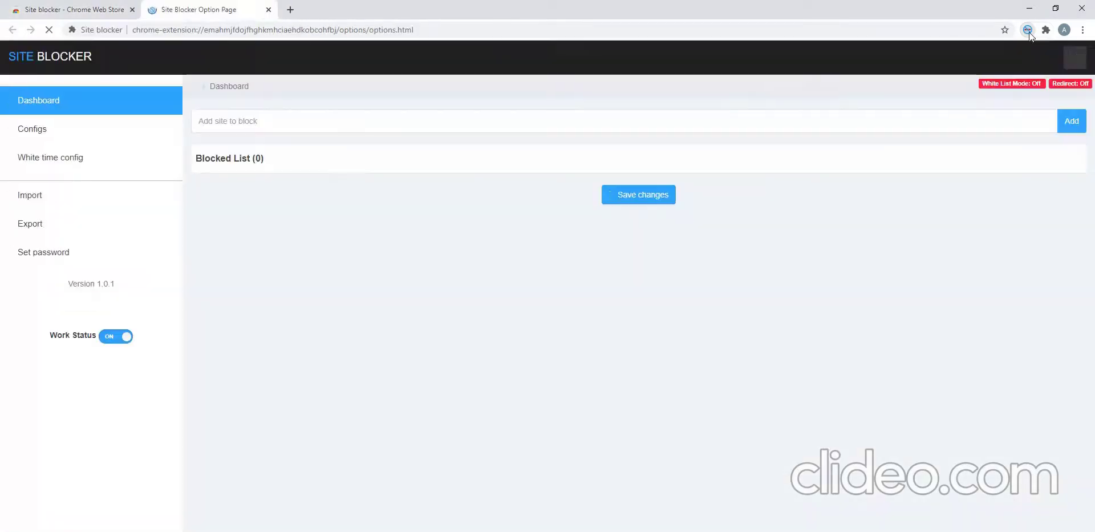
{"action": "left_click", "coordinate": [271, 121]}
{"action": "type", "text": "facebook"}
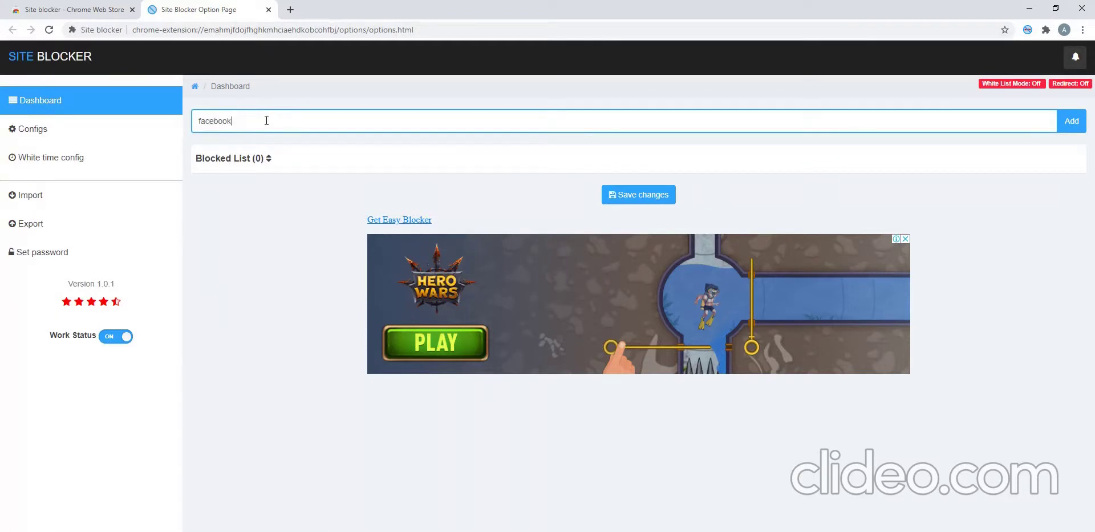
{"action": "type", "text": ".com"}
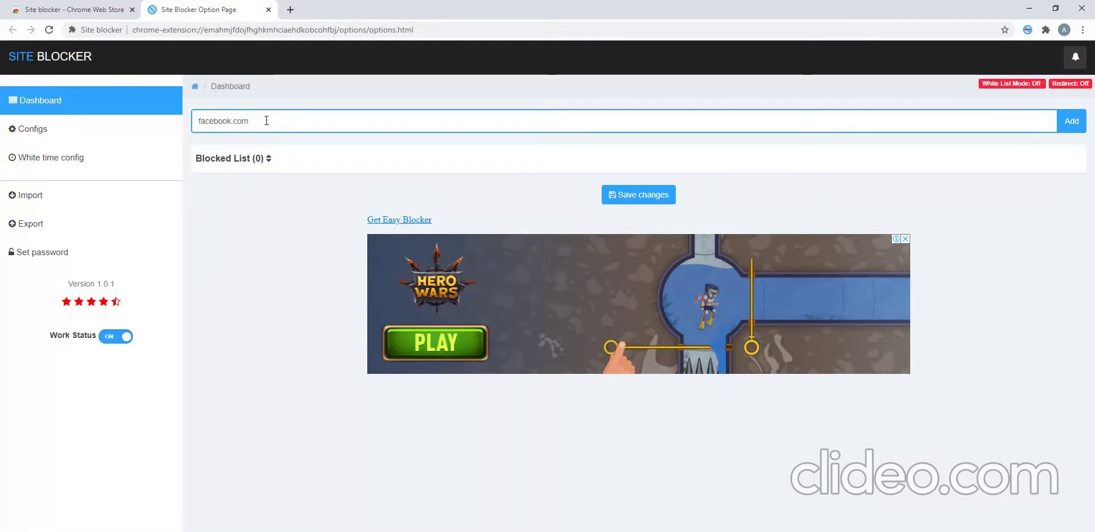
{"action": "key", "text": "Return"}
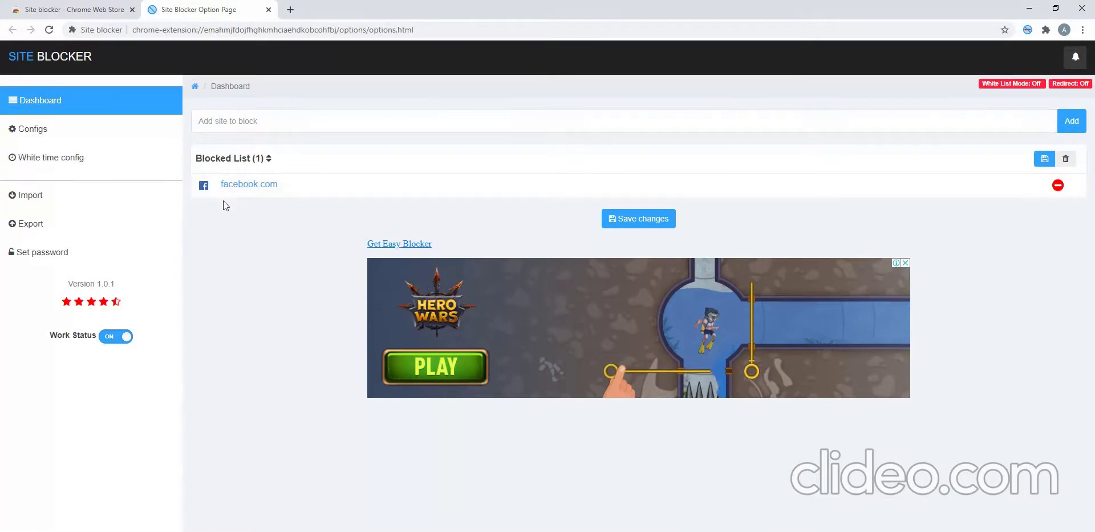
{"action": "left_click", "coordinate": [240, 185]}
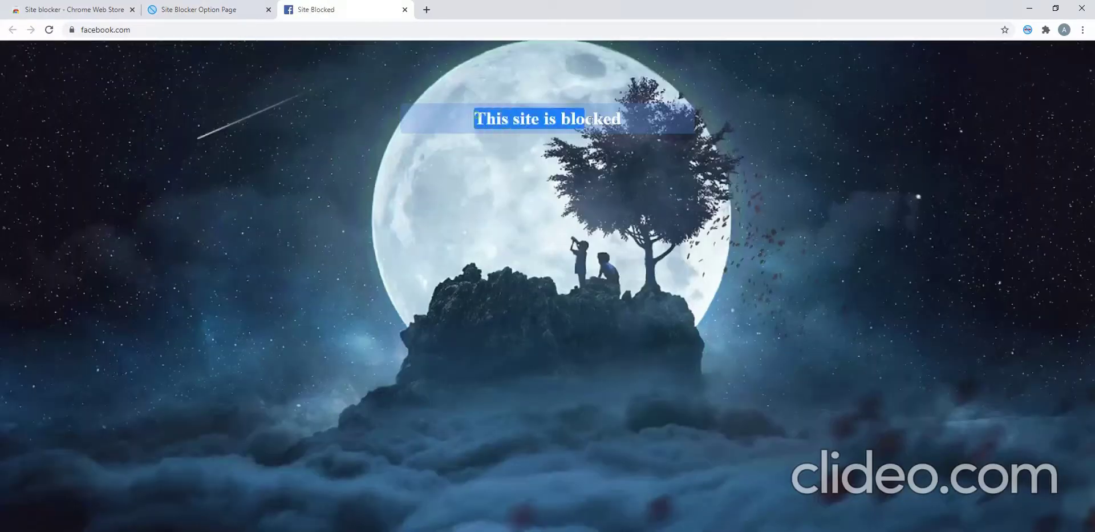
{"action": "left_click", "coordinate": [405, 10]}
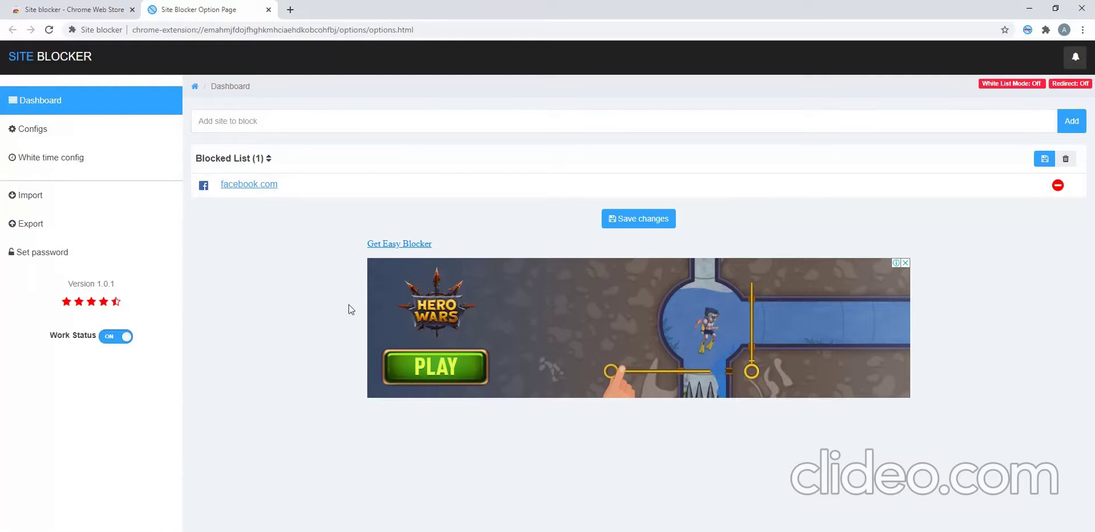
Step: Bulk-load twitter.com, linkedin.com and youtube.com into the blocked list, then test twitter.com
{"action": "left_click", "coordinate": [34, 196]}
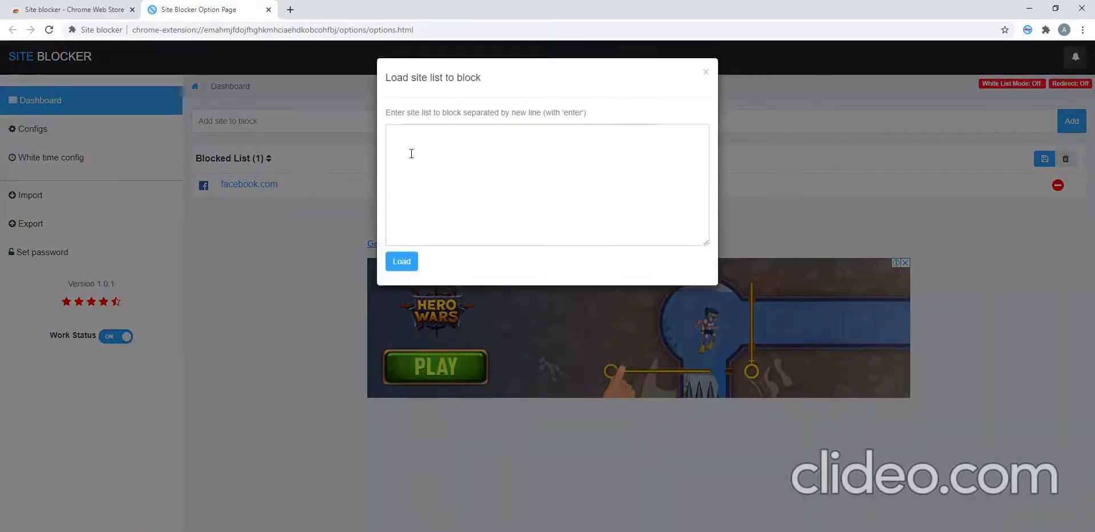
{"action": "right_click", "coordinate": [411, 153]}
{"action": "left_click", "coordinate": [439, 240]}
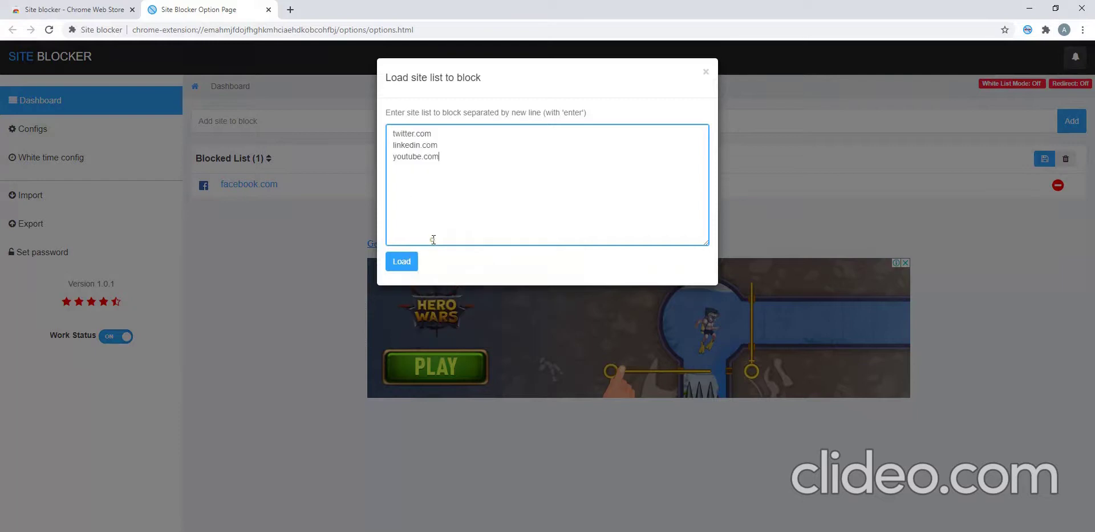
{"action": "left_click", "coordinate": [401, 262]}
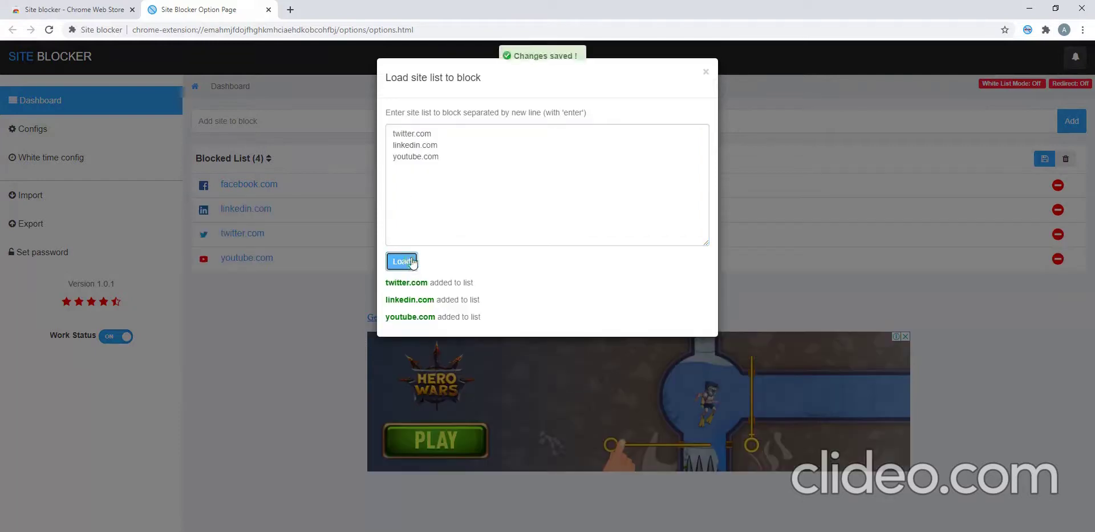
{"action": "left_click", "coordinate": [705, 72]}
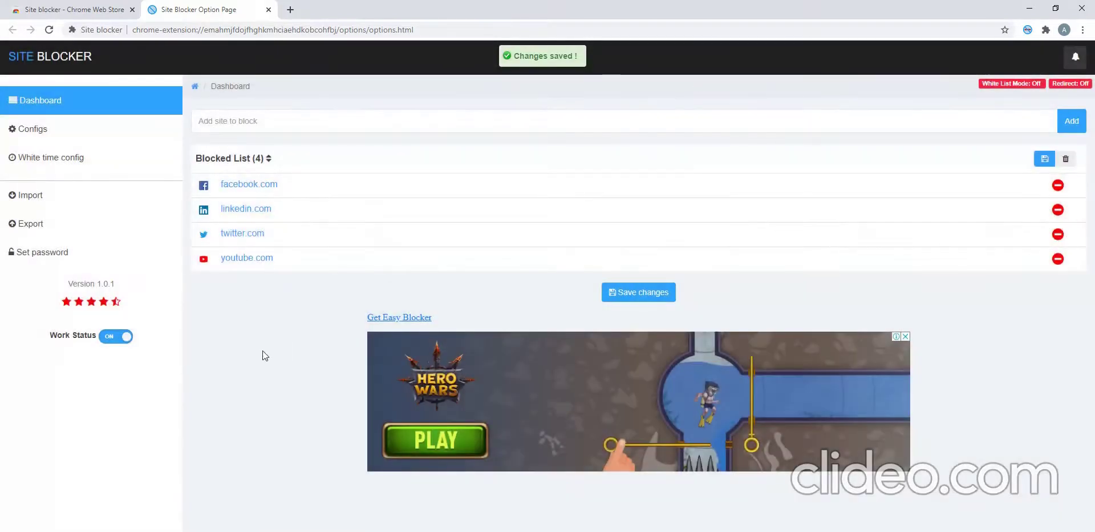
{"action": "left_click", "coordinate": [239, 233]}
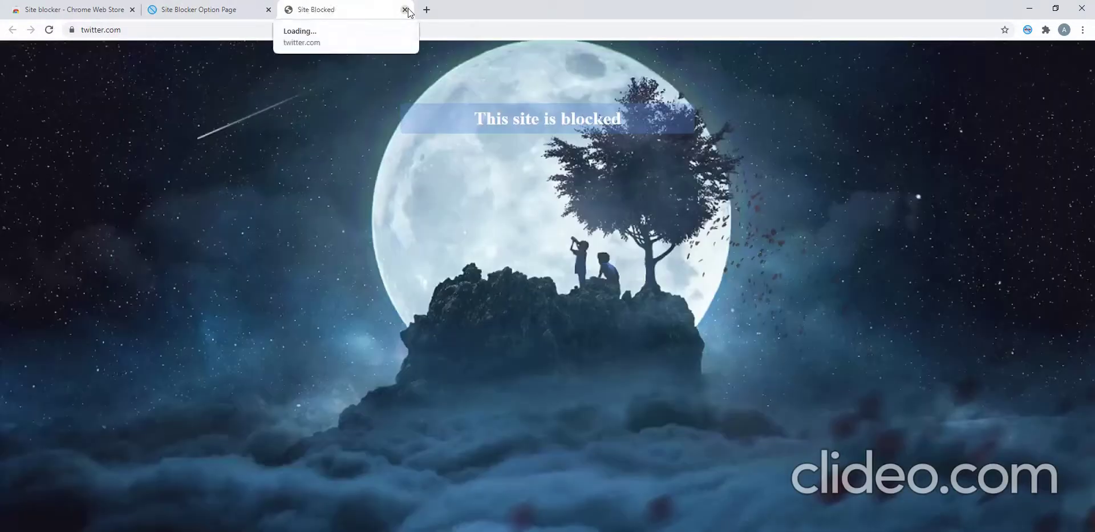
{"action": "left_click", "coordinate": [405, 10]}
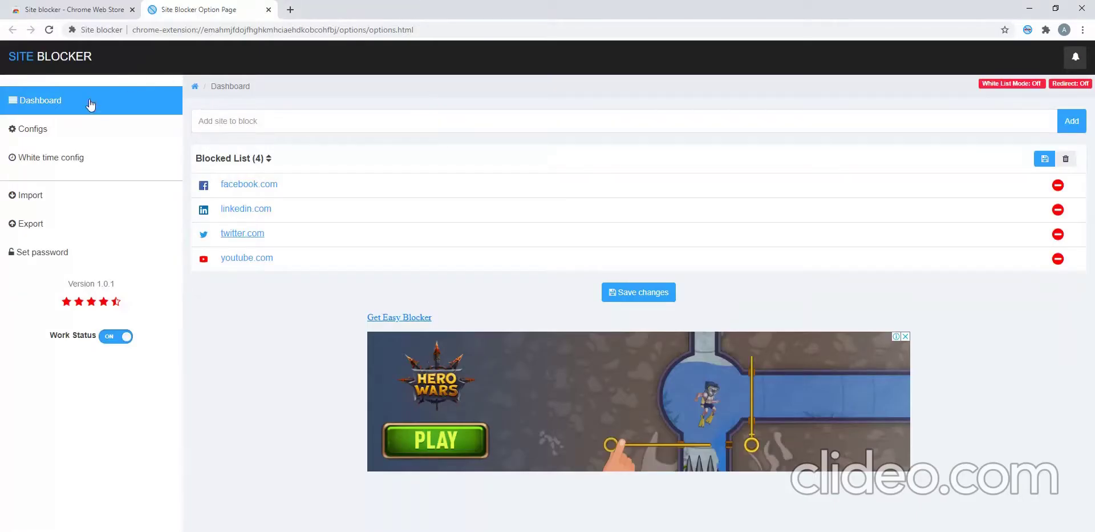
Step: Set google.com as the redirect target for blocked sites in Configs
{"action": "left_click", "coordinate": [46, 130]}
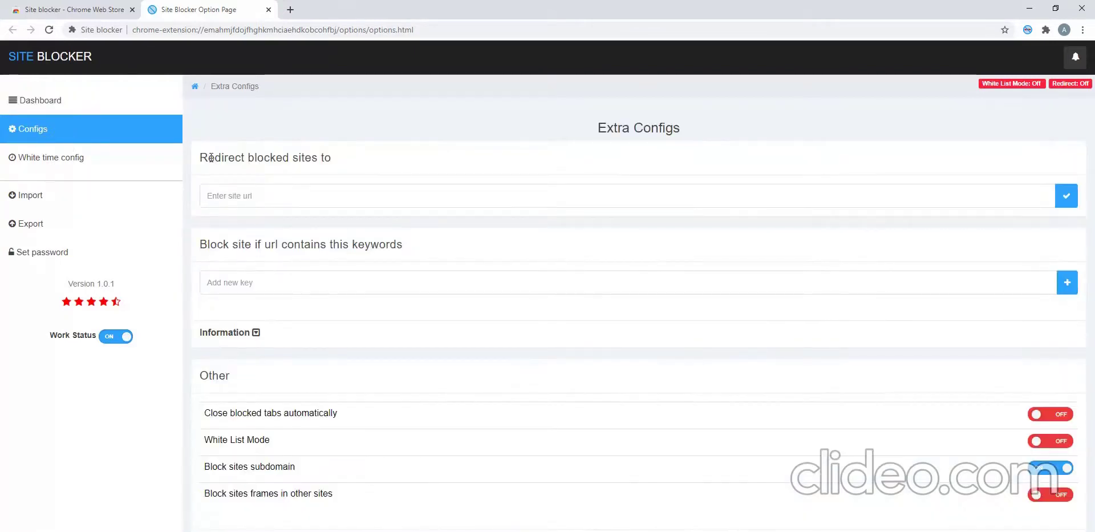
{"action": "left_click_drag", "start_coordinate": [211, 158], "coordinate": [352, 158]}
{"action": "left_click", "coordinate": [301, 180]}
{"action": "left_click", "coordinate": [244, 191]}
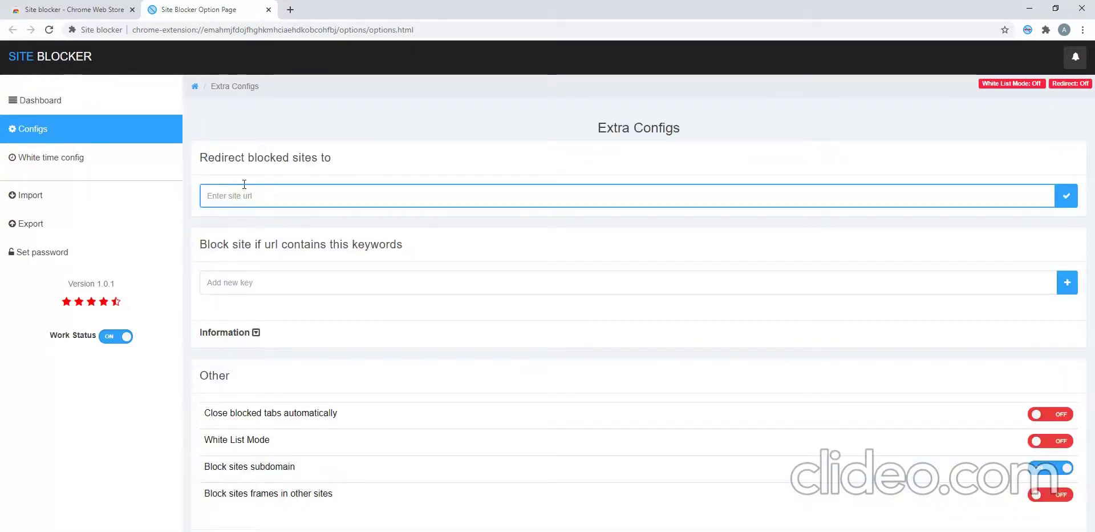
{"action": "type", "text": "google.com"}
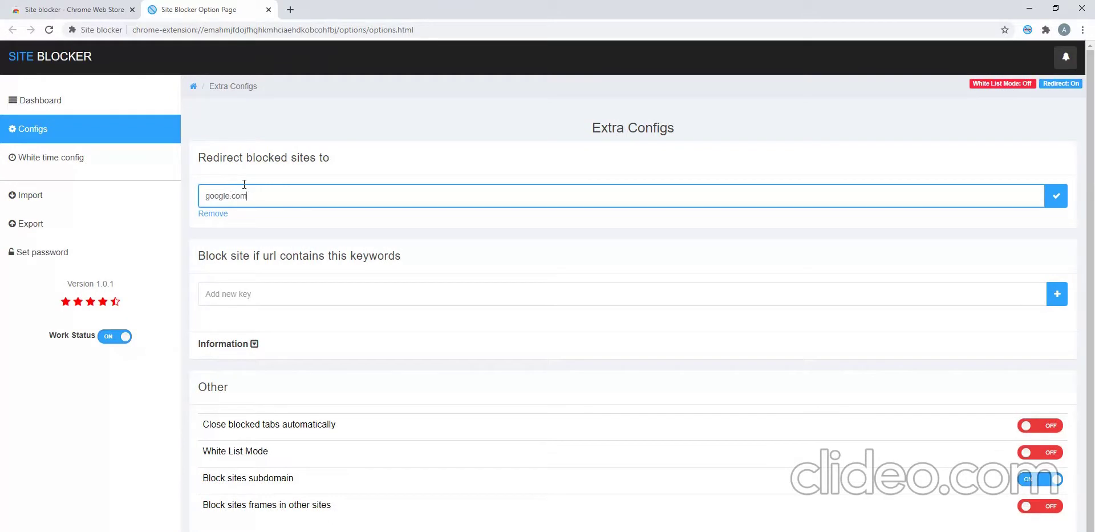
{"action": "key", "text": "Return"}
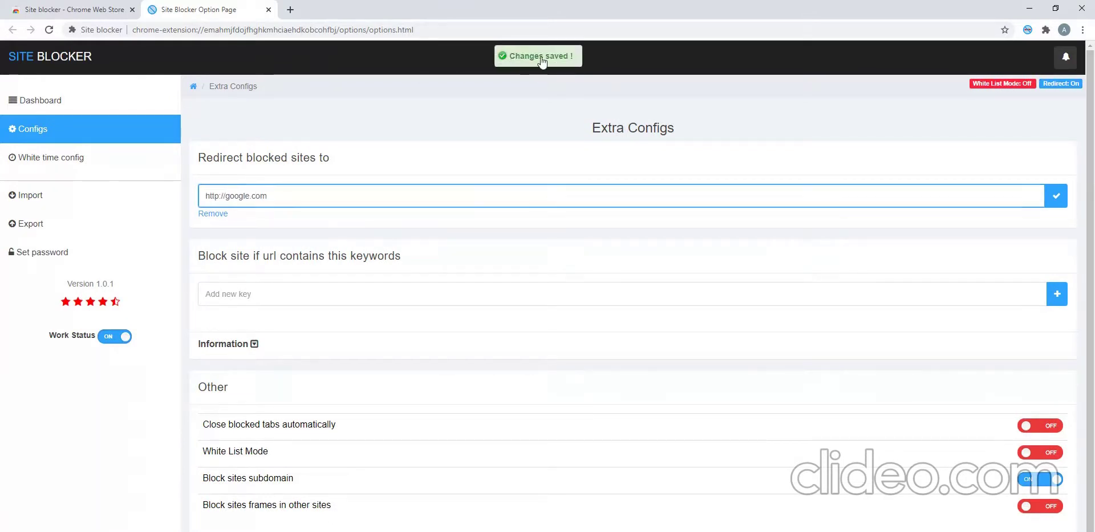
Step: Test the redirect by opening facebook.com from the blocked list
{"action": "left_click", "coordinate": [69, 107]}
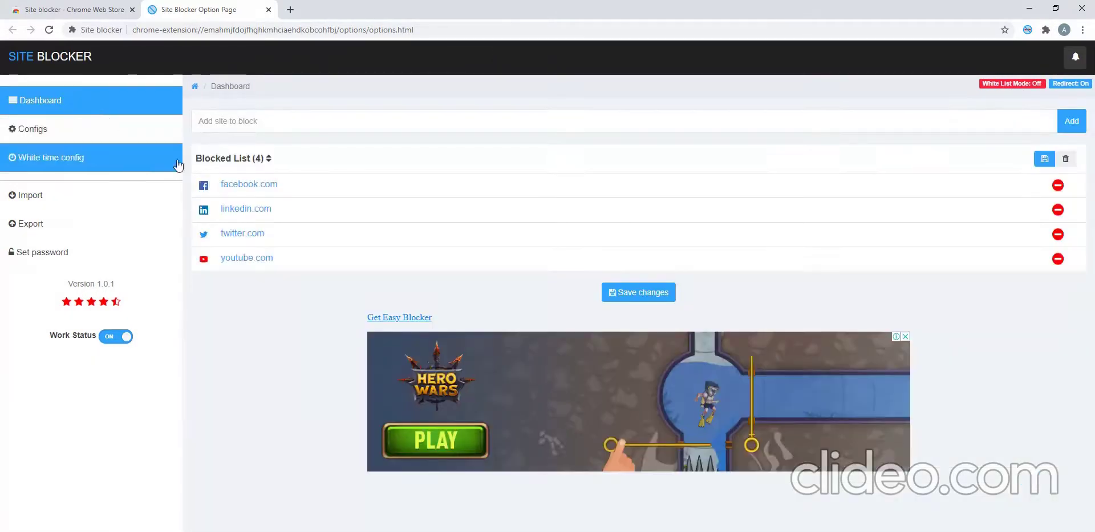
{"action": "left_click", "coordinate": [253, 184]}
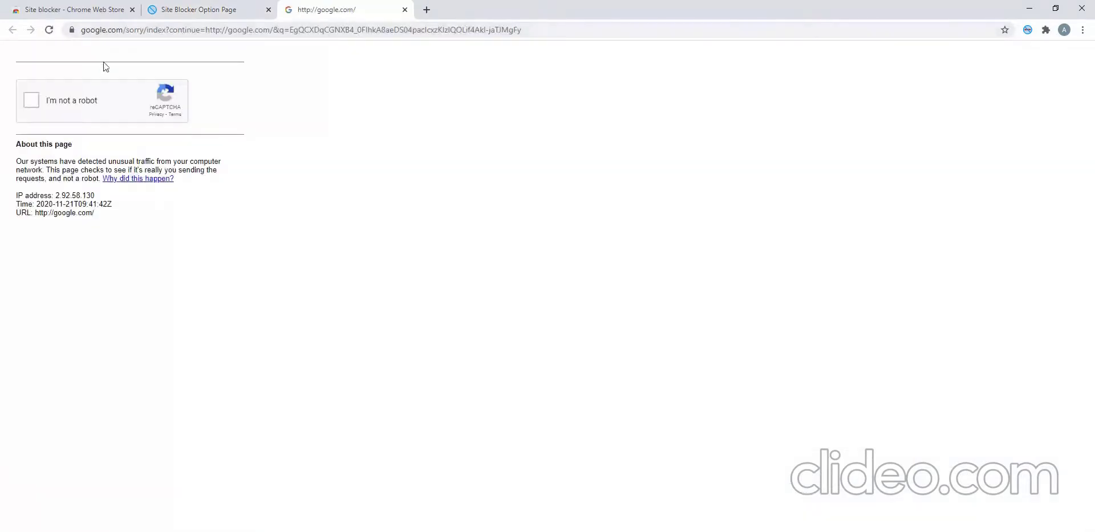
{"action": "left_click_drag", "start_coordinate": [169, 30], "coordinate": [300, 29]}
{"action": "left_click", "coordinate": [404, 9]}
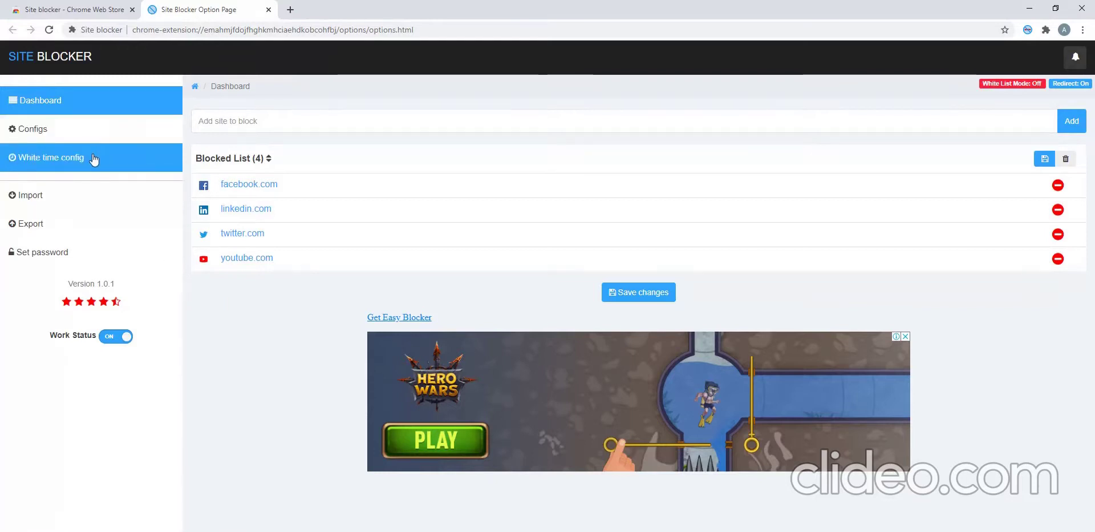
Step: Remove the redirect address so blocked sites no longer redirect
{"action": "left_click", "coordinate": [77, 132]}
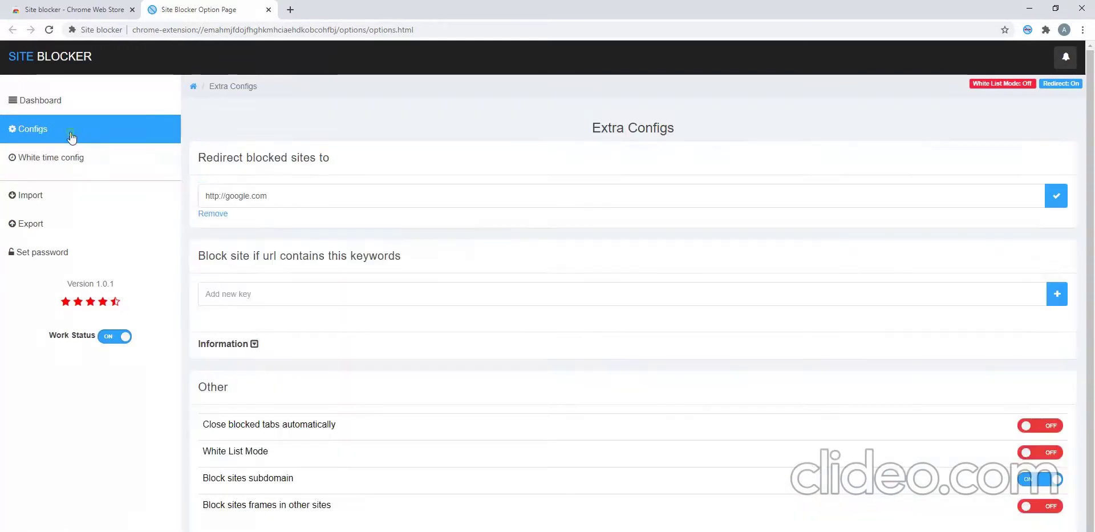
{"action": "left_click", "coordinate": [208, 213]}
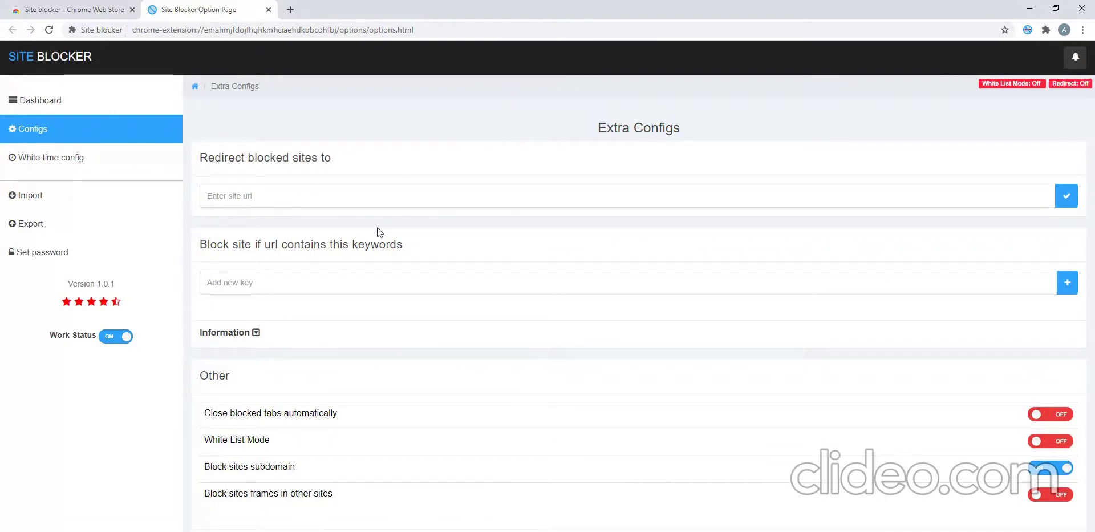
{"action": "left_click_drag", "start_coordinate": [200, 246], "coordinate": [402, 234]}
Step: Add the blocked keywords 'tanki' and 'game'
{"action": "left_click", "coordinate": [405, 237]}
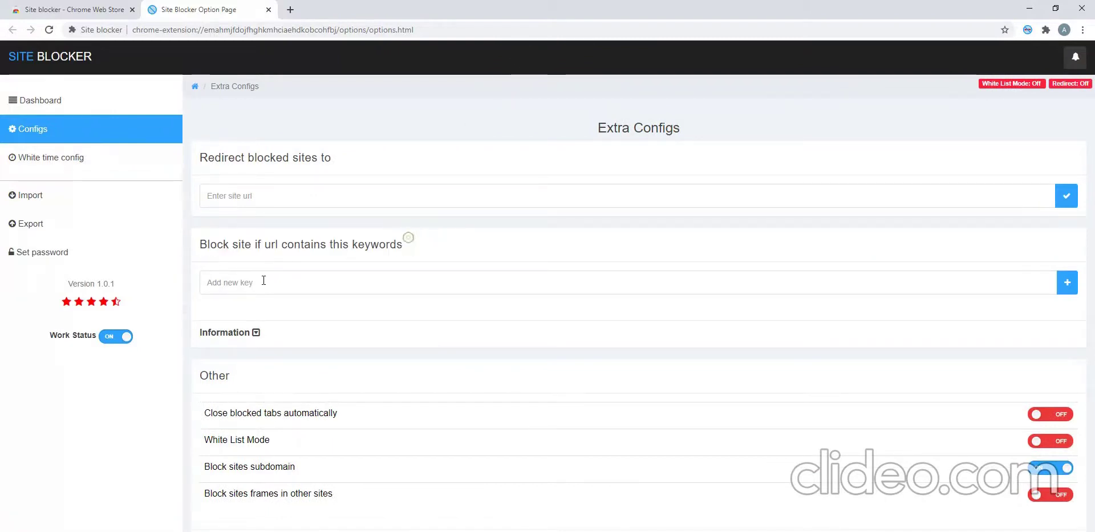
{"action": "left_click", "coordinate": [264, 279]}
{"action": "type", "text": "ta"}
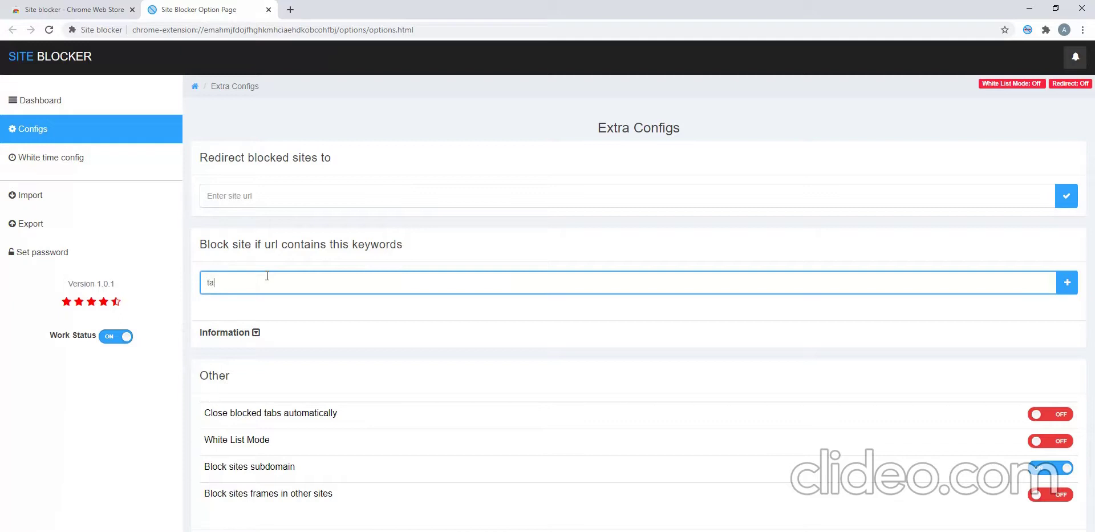
{"action": "type", "text": "nki"}
{"action": "key", "text": "Return"}
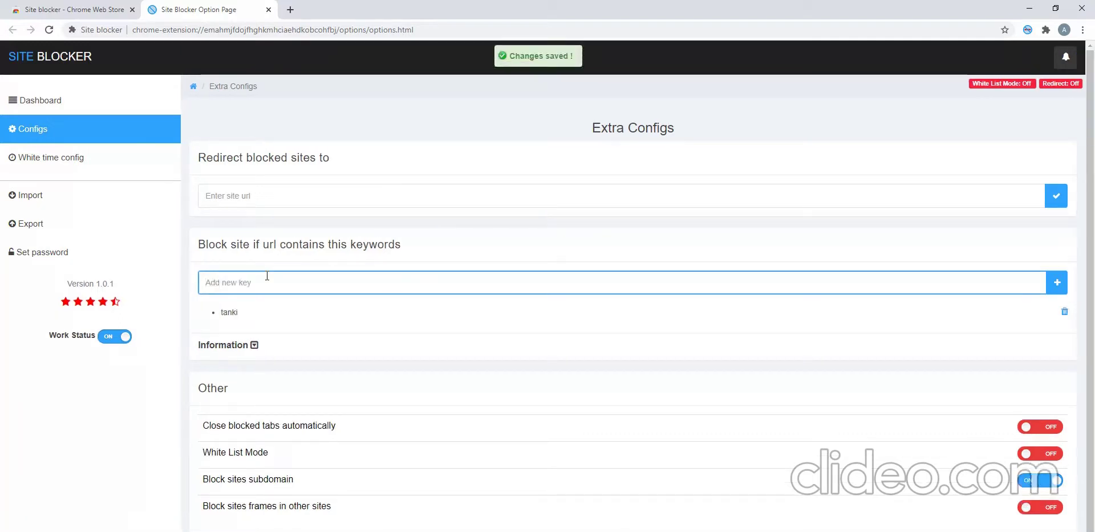
{"action": "key", "text": "Return"}
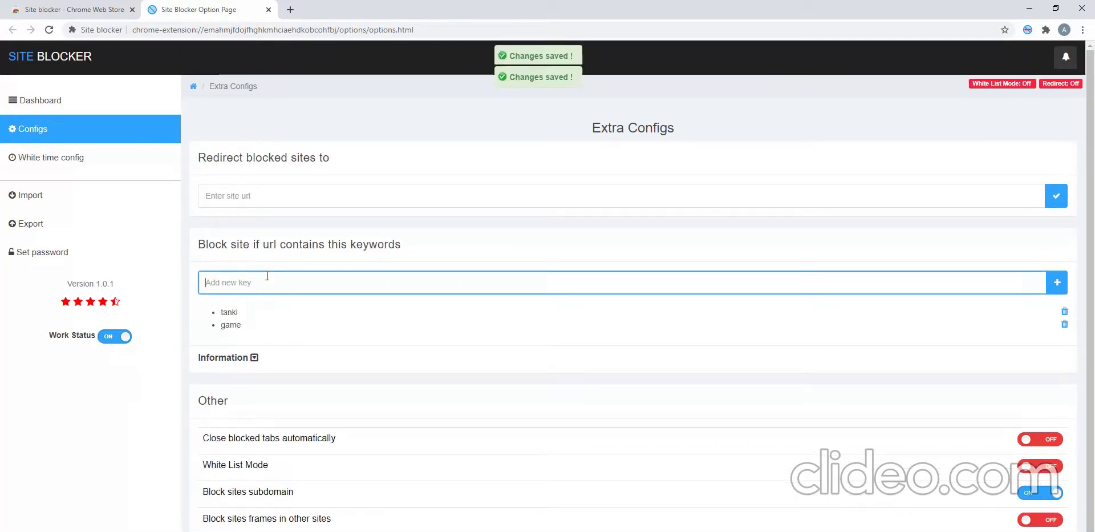
{"action": "left_click", "coordinate": [550, 70]}
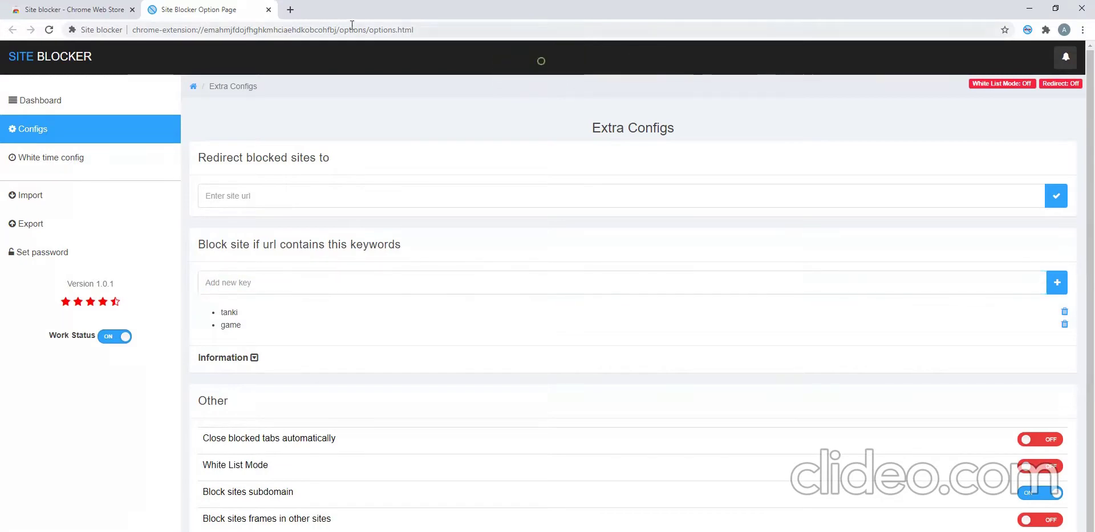
Step: Search 'tanki online' in a new tab to confirm the keyword block
{"action": "left_click", "coordinate": [291, 9]}
{"action": "type", "text": "ta"}
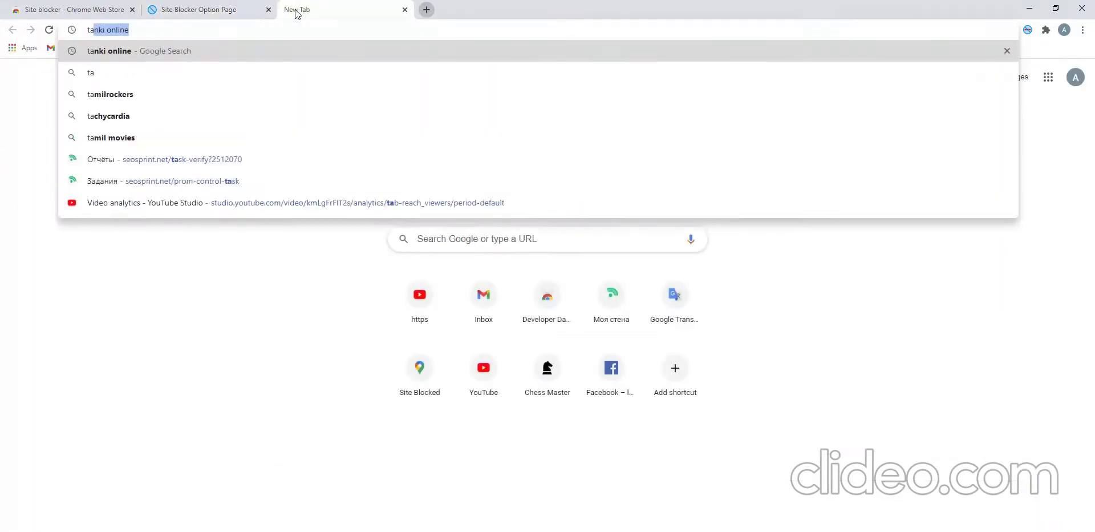
{"action": "type", "text": "nki"}
{"action": "key", "text": "Return"}
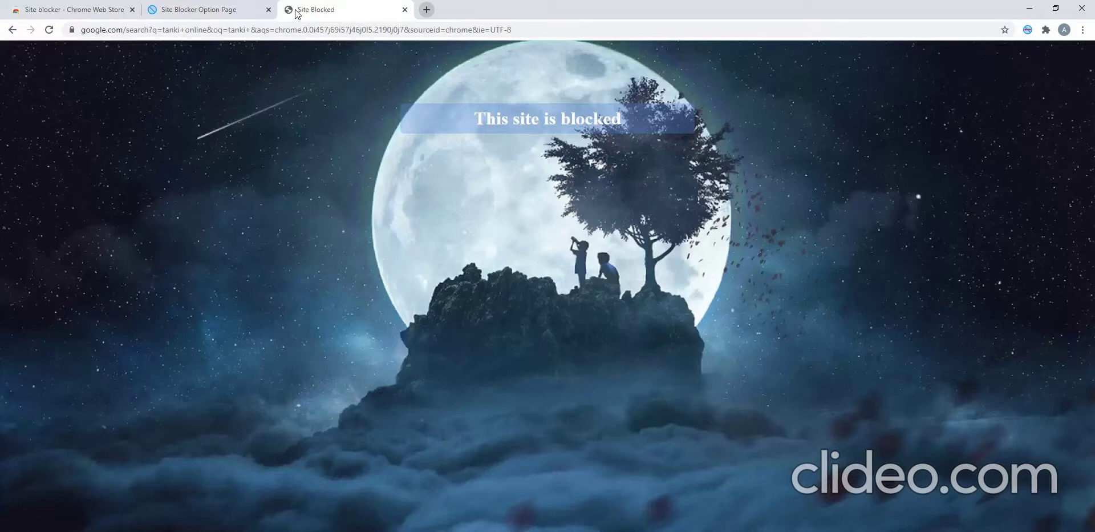
{"action": "left_click_drag", "start_coordinate": [474, 118], "coordinate": [641, 121]}
Step: Turn on 'Close blocked tabs automatically' in the Site Blocker options
{"action": "left_click", "coordinate": [639, 122]}
{"action": "left_click", "coordinate": [222, 9]}
{"action": "scroll", "coordinate": [309, 333], "scroll_direction": "down", "scroll_amount": 1}
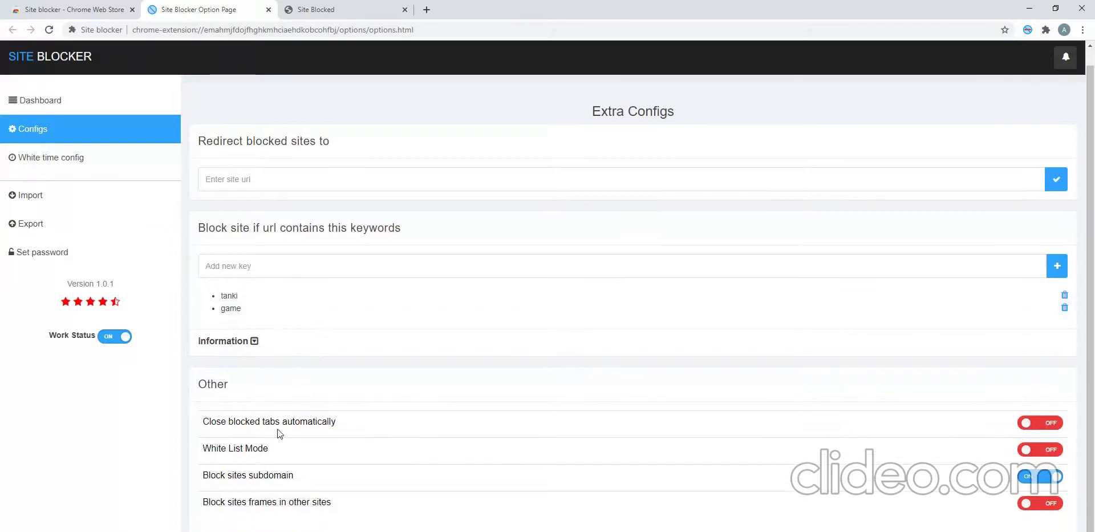
{"action": "left_click", "coordinate": [319, 427]}
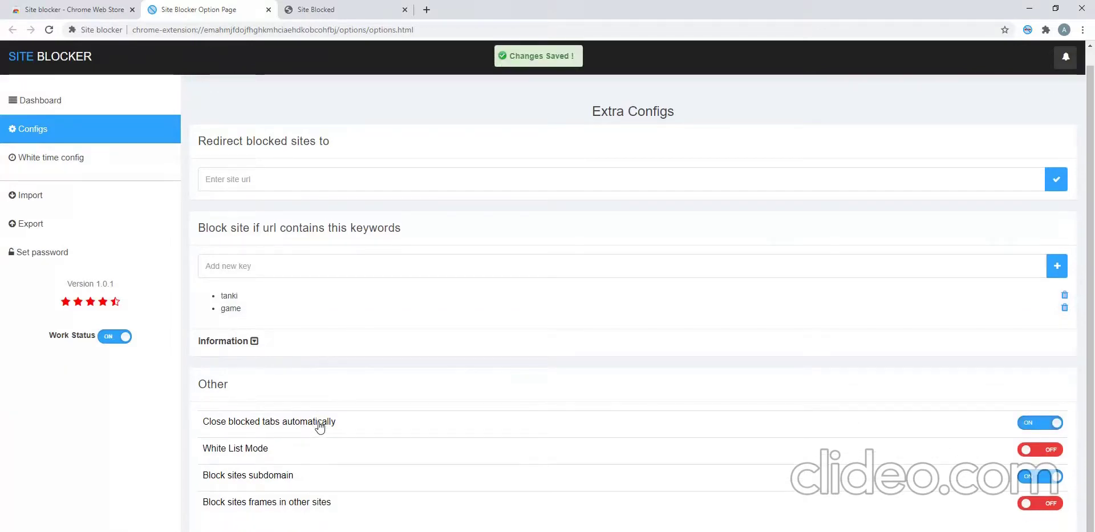
Step: Test auto-closing by opening facebook.com, twitter.com and youtube.com
{"action": "left_click", "coordinate": [77, 106]}
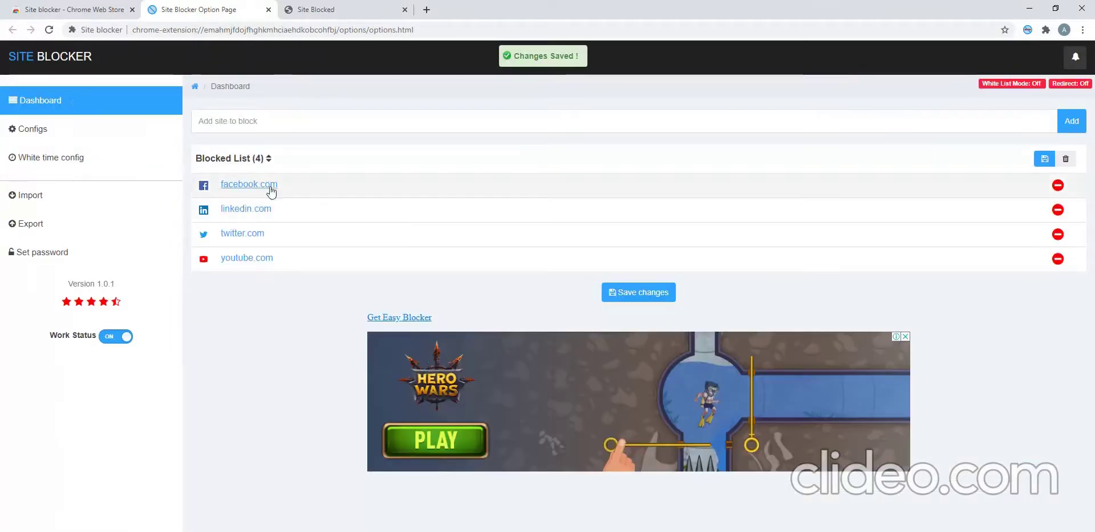
{"action": "left_click", "coordinate": [269, 186]}
{"action": "left_click", "coordinate": [405, 10]}
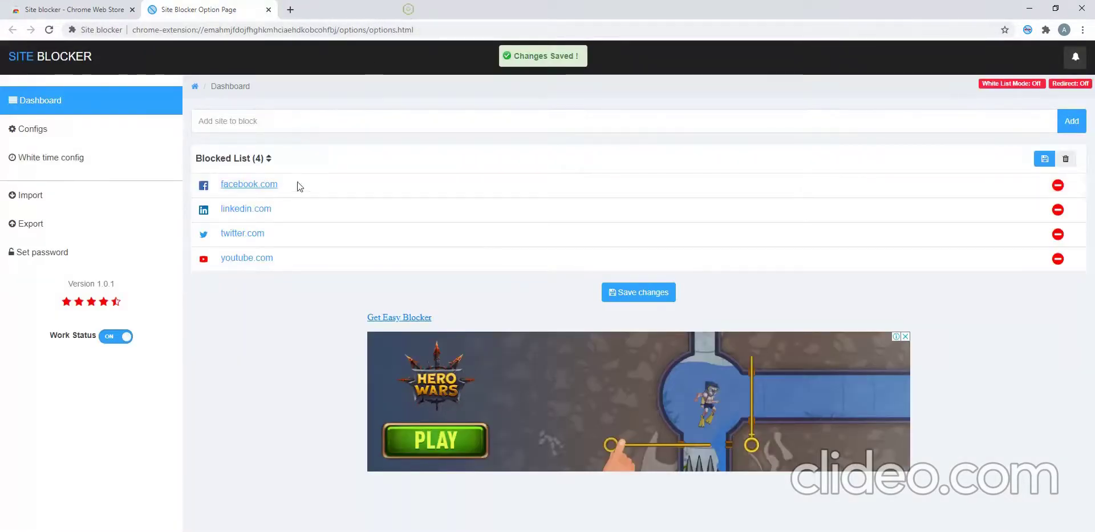
{"action": "left_click", "coordinate": [259, 234]}
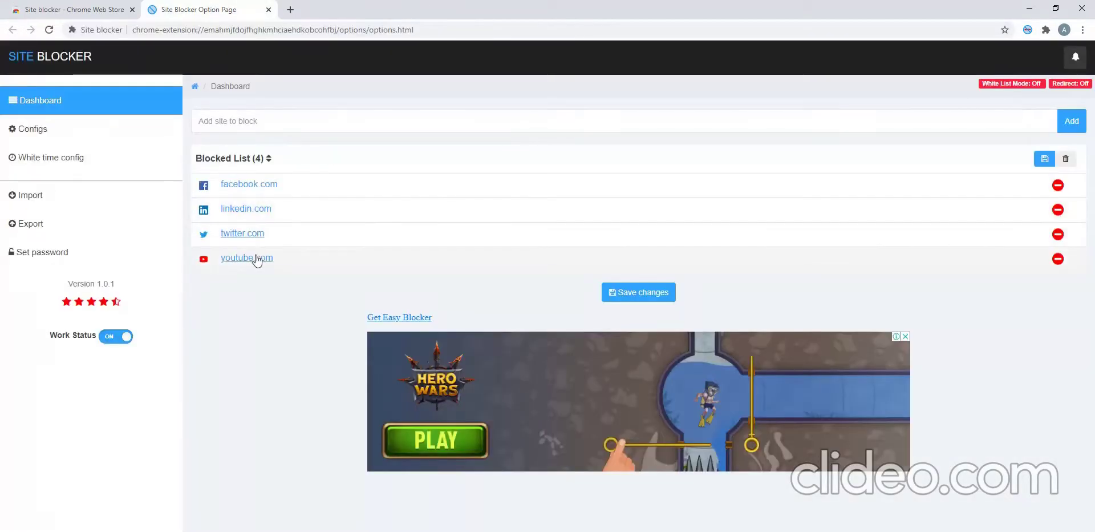
{"action": "left_click", "coordinate": [261, 258]}
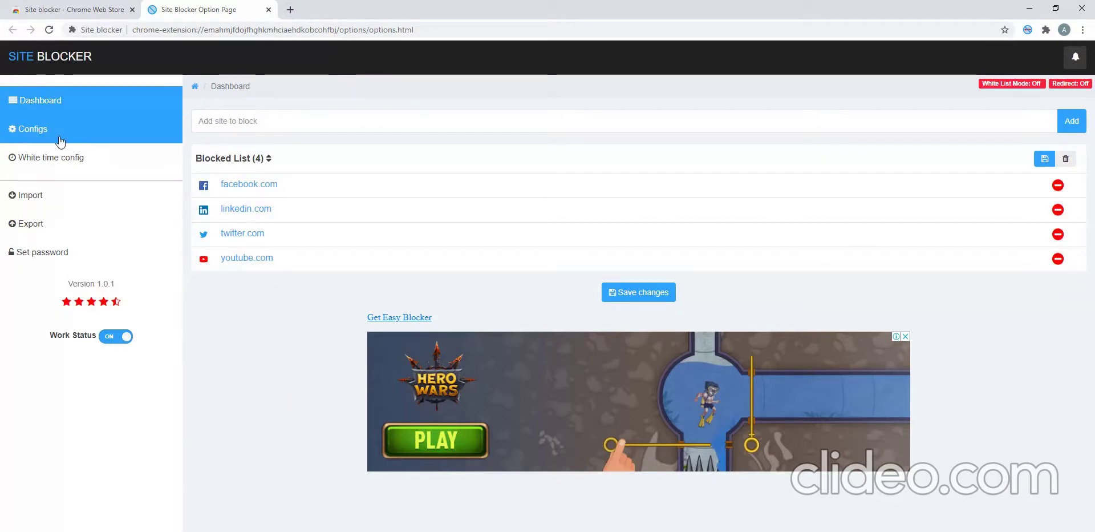
Step: Turn on White List Mode in Configs
{"action": "left_click", "coordinate": [26, 132]}
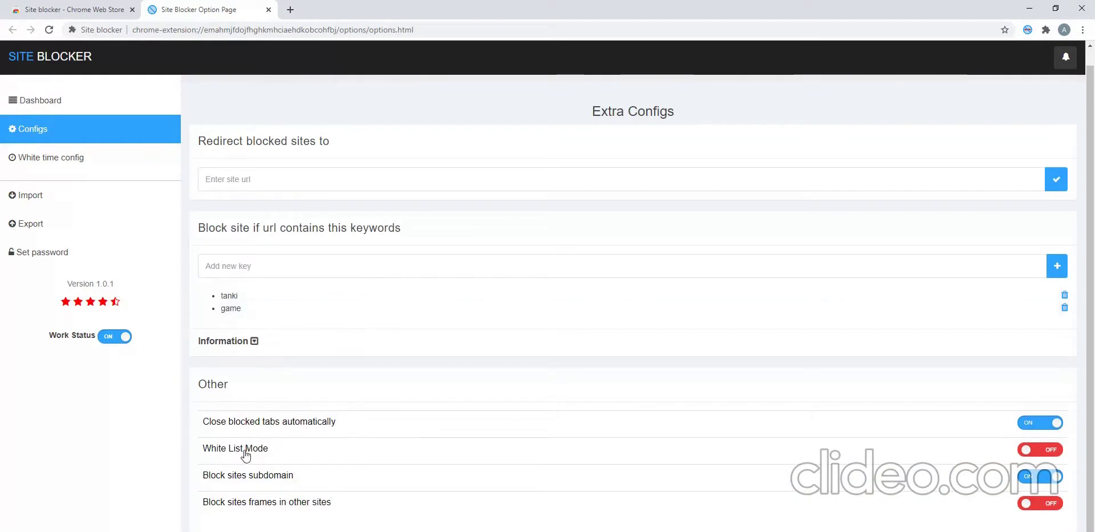
{"action": "left_click", "coordinate": [246, 451]}
{"action": "left_click", "coordinate": [536, 54]}
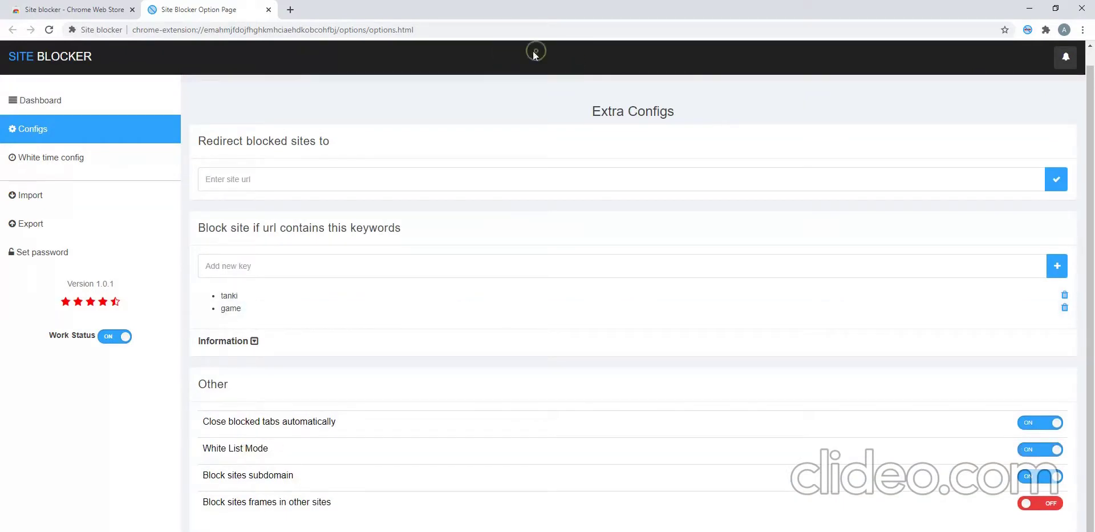
Step: Test White List Mode by opening facebook.com, then visiting google.com
{"action": "left_click", "coordinate": [74, 110]}
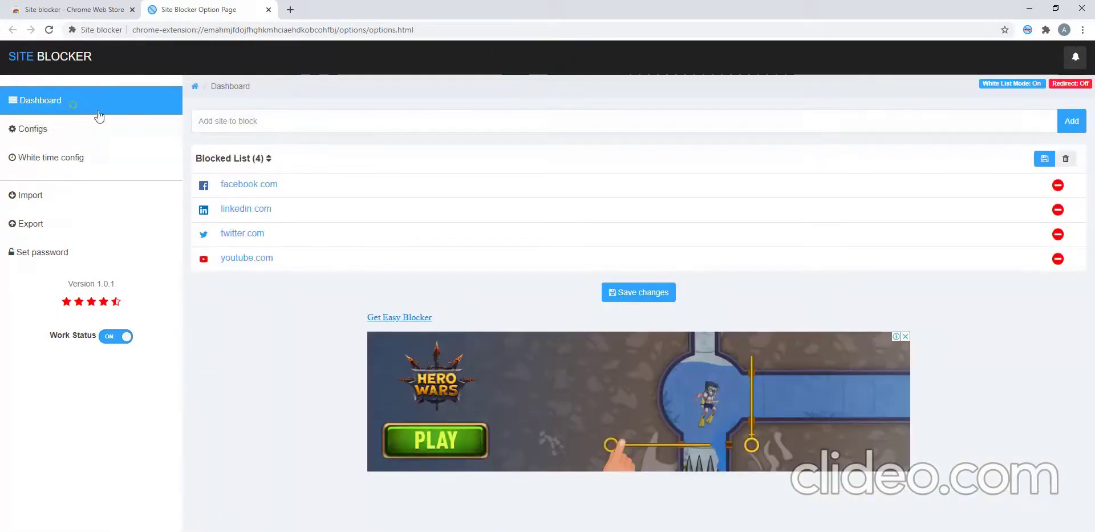
{"action": "left_click", "coordinate": [260, 187]}
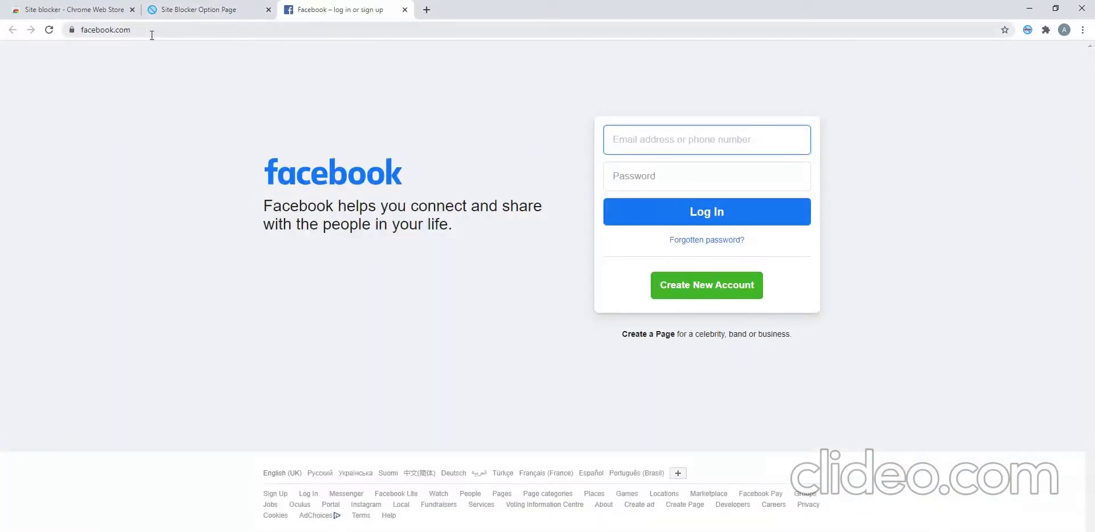
{"action": "left_click", "coordinate": [181, 33]}
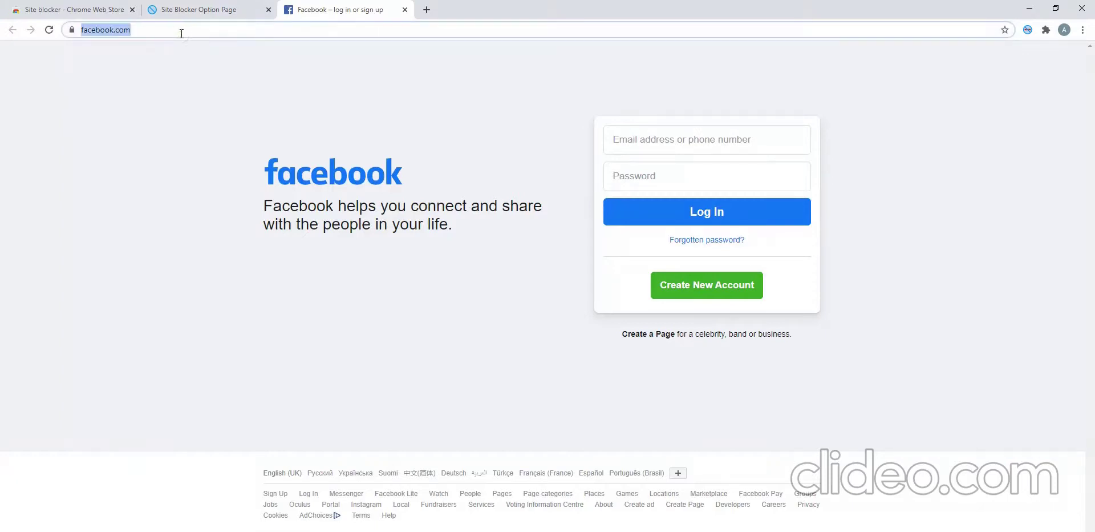
{"action": "type", "text": "google.com"}
{"action": "key", "text": "Return"}
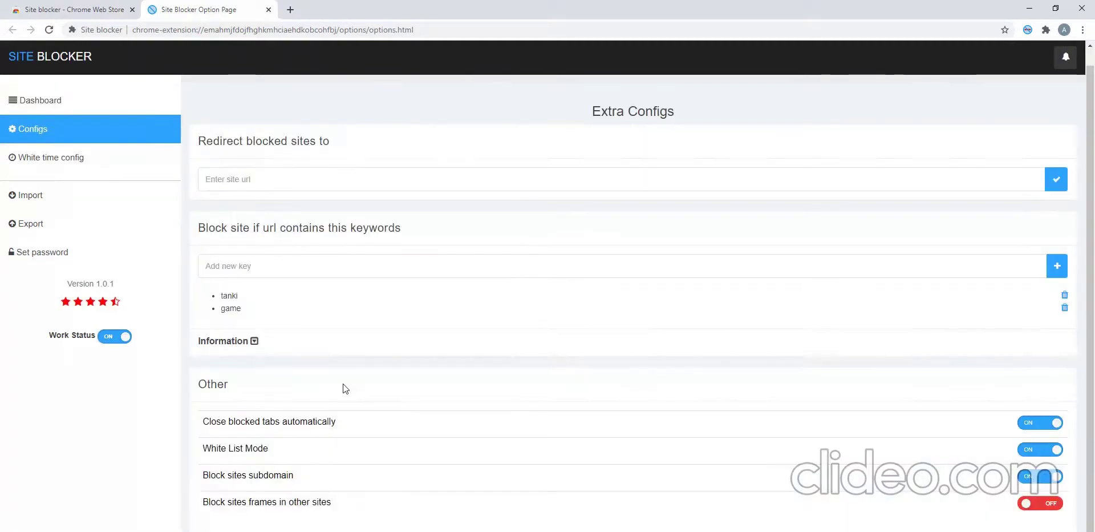
Step: Turn off auto-closing of blocked tabs and activate white time config, excluding Sunday
{"action": "left_click", "coordinate": [285, 421]}
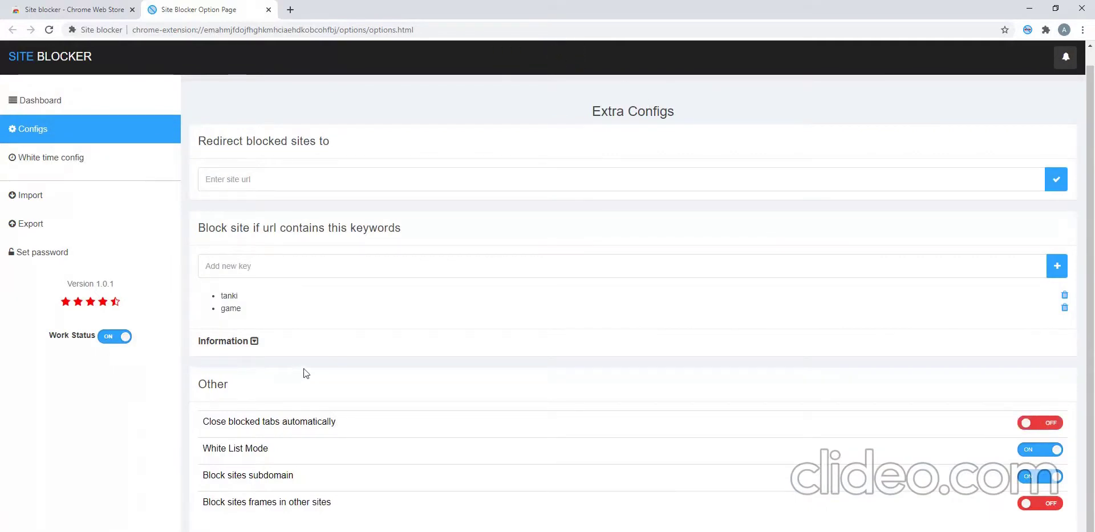
{"action": "left_click", "coordinate": [60, 163]}
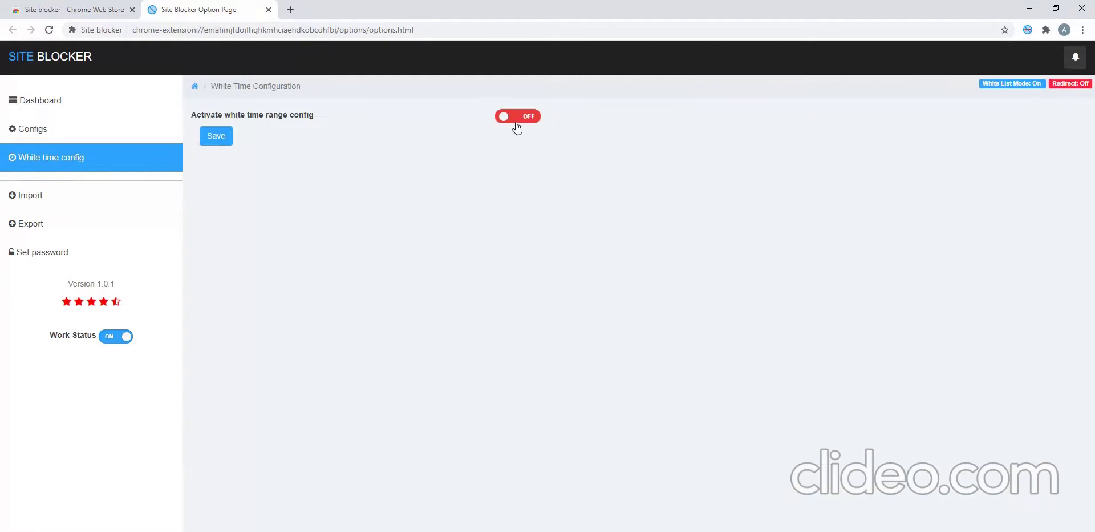
{"action": "left_click", "coordinate": [517, 119]}
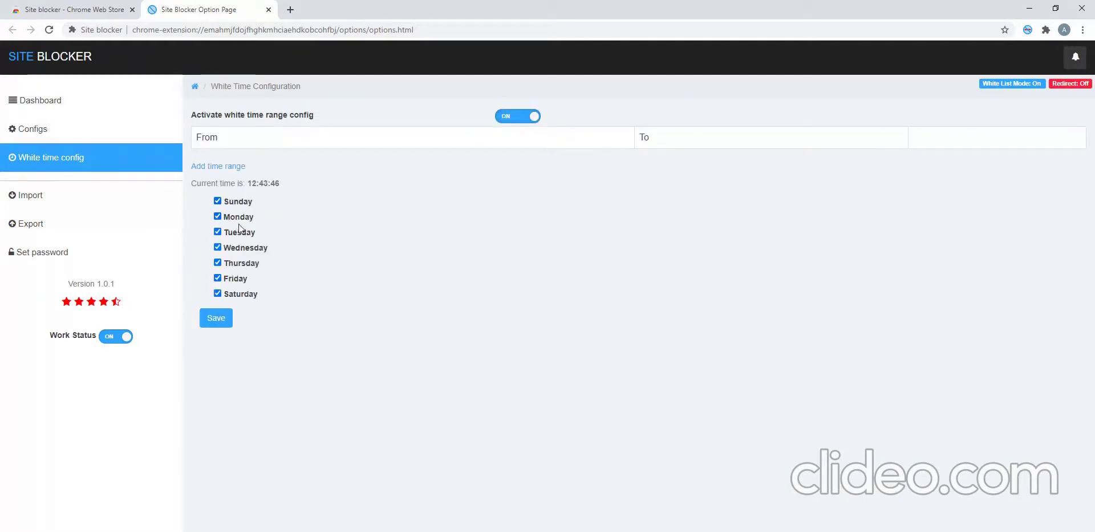
{"action": "left_click", "coordinate": [240, 202]}
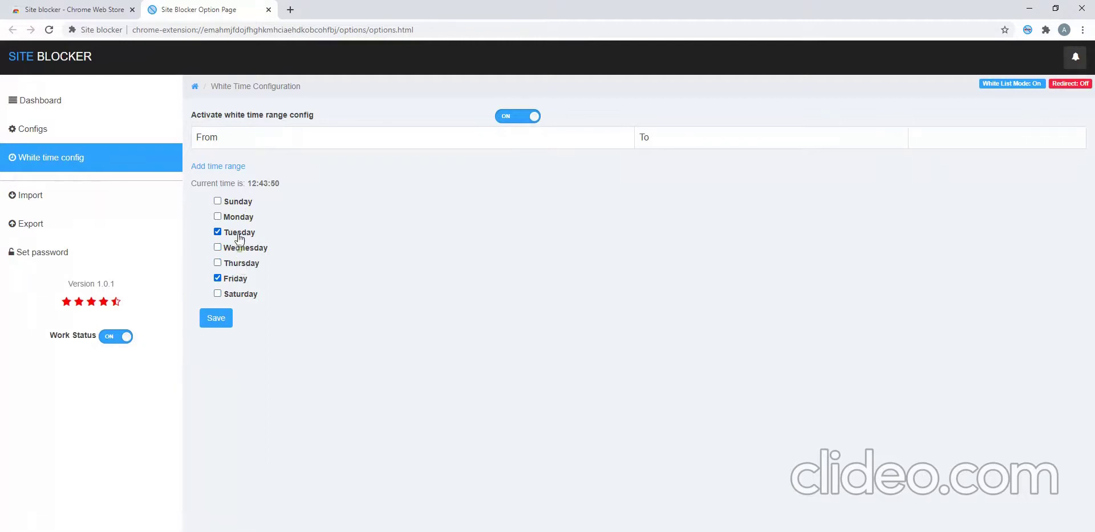
Step: Save white time ranges 18:00–21:00 and 22:30–23:30, then switch white time off
{"action": "left_click", "coordinate": [233, 167]}
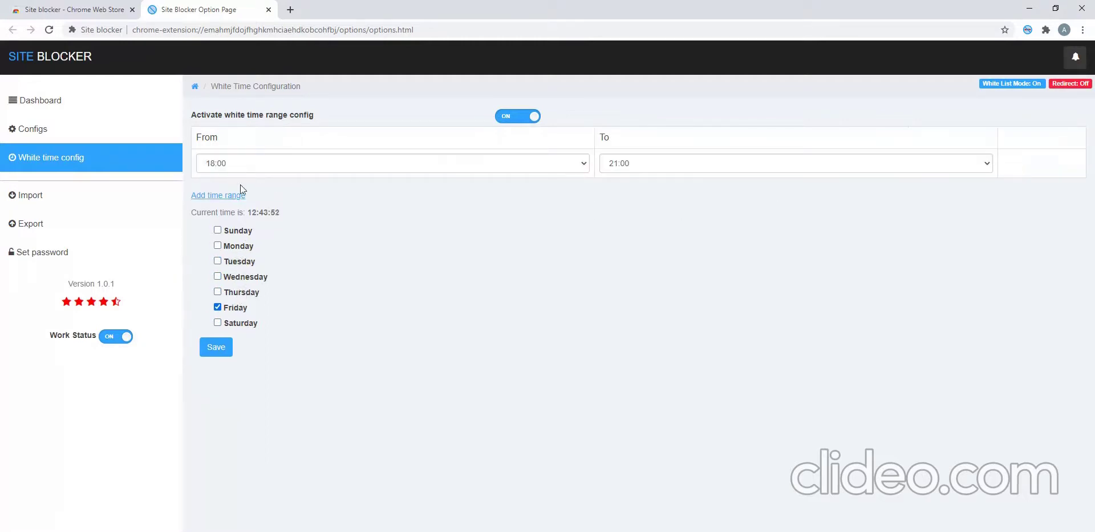
{"action": "left_click", "coordinate": [217, 195]}
{"action": "left_click", "coordinate": [266, 194]}
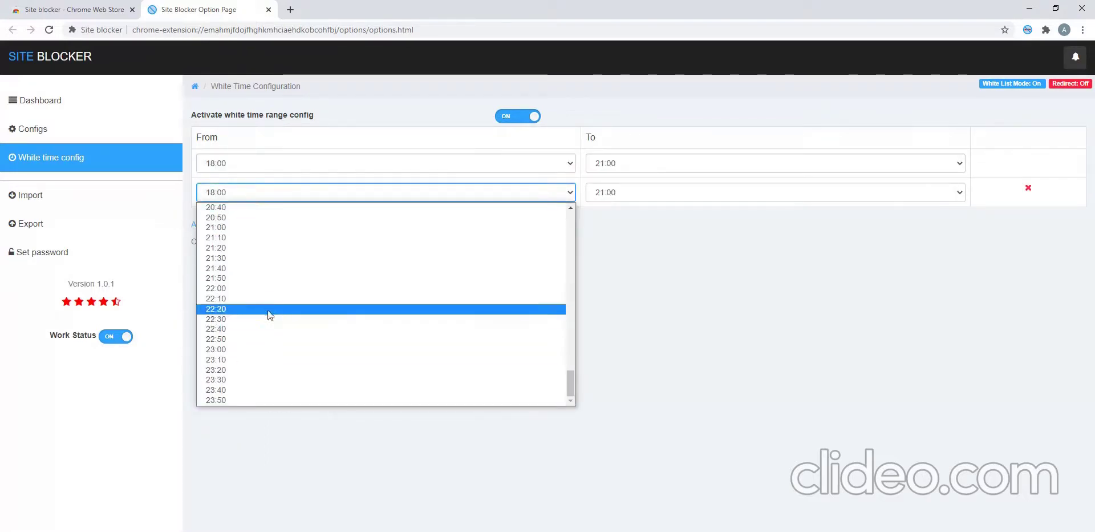
{"action": "left_click", "coordinate": [267, 319]}
{"action": "left_click", "coordinate": [627, 192]}
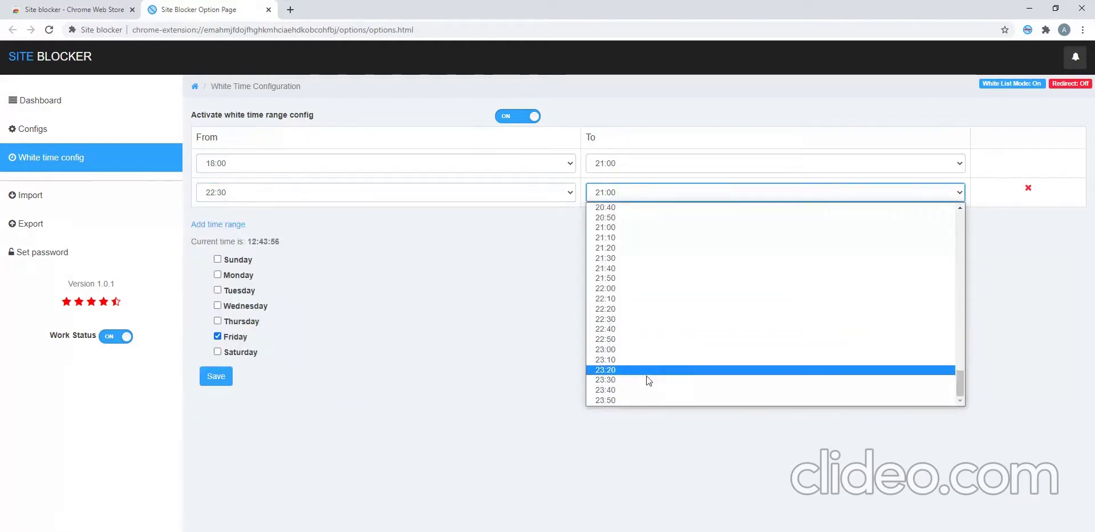
{"action": "left_click", "coordinate": [647, 379]}
{"action": "left_click", "coordinate": [216, 376]}
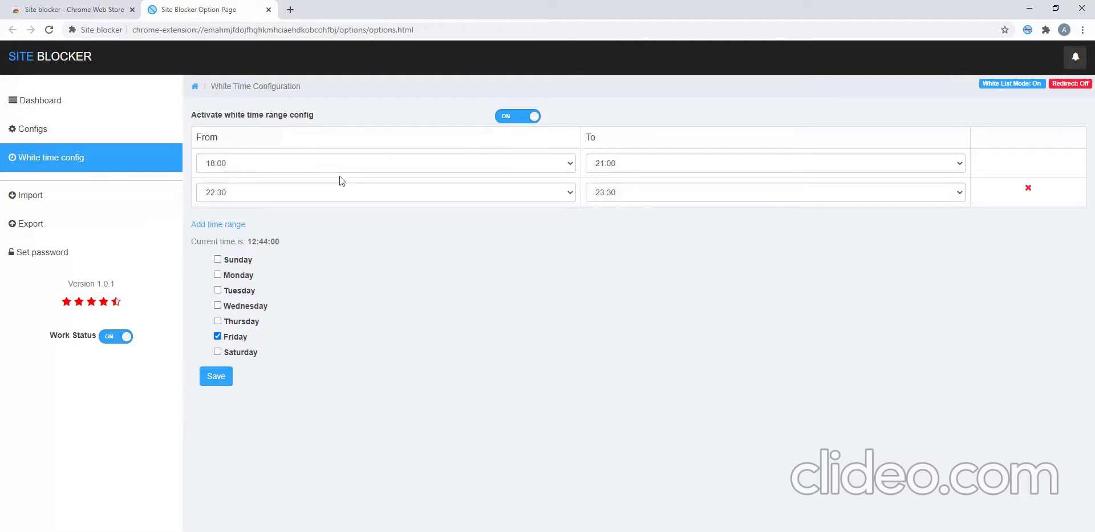
{"action": "left_click", "coordinate": [519, 117]}
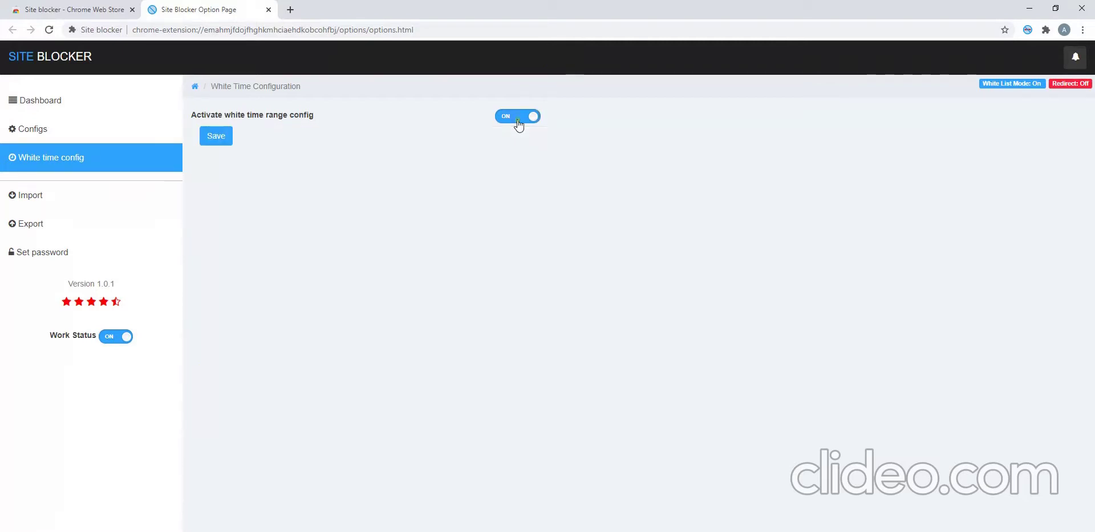
{"action": "key", "text": "Tab"}
{"action": "key", "text": "Return"}
{"action": "left_click", "coordinate": [50, 257]}
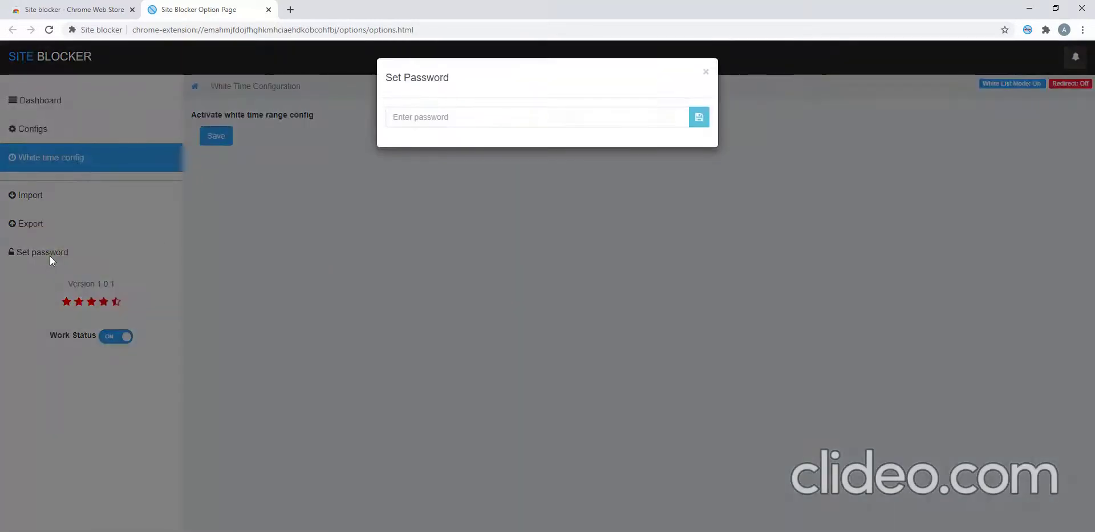
{"action": "left_click", "coordinate": [426, 122]}
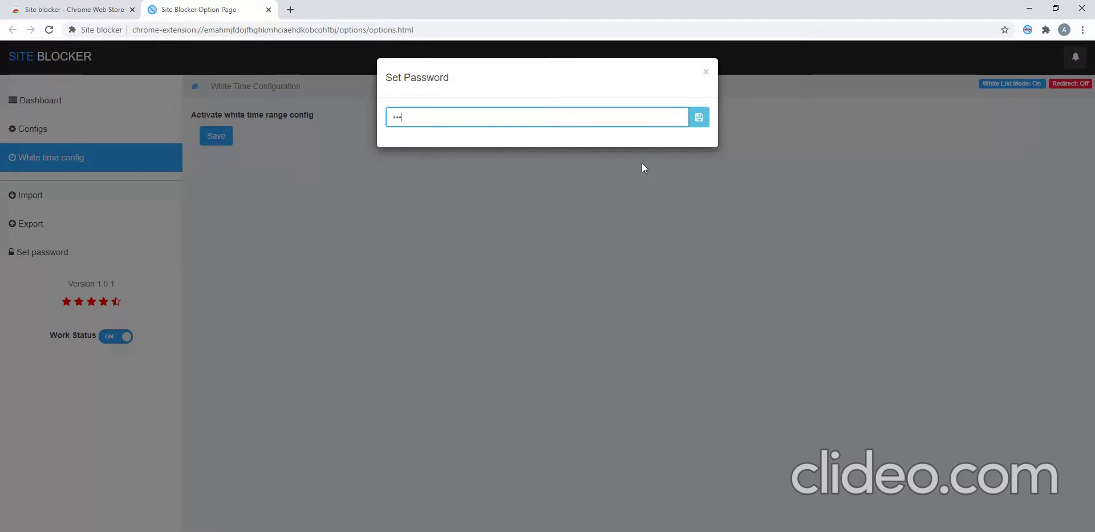
{"action": "left_click", "coordinate": [699, 119]}
{"action": "left_click", "coordinate": [646, 93]}
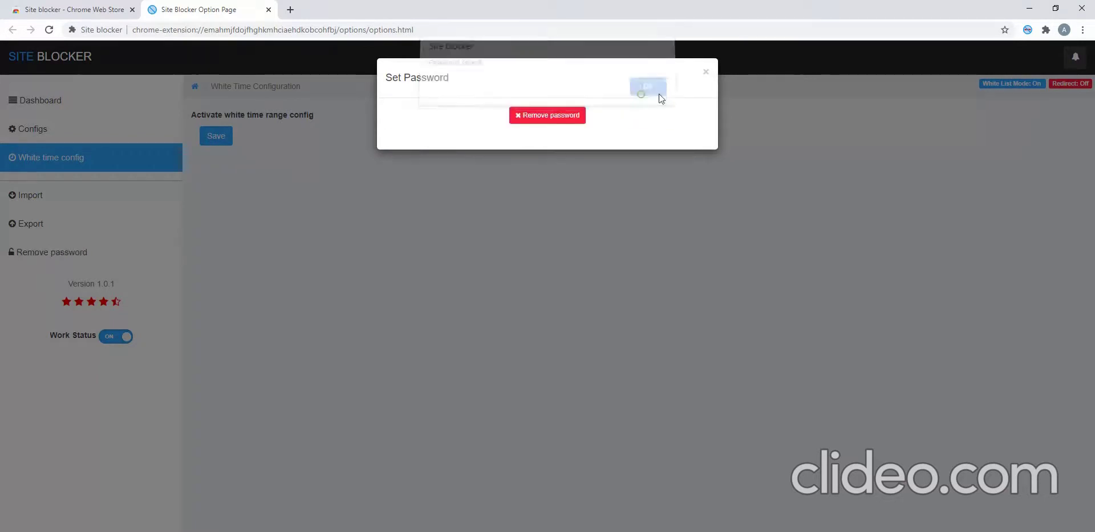
{"action": "left_click", "coordinate": [705, 72]}
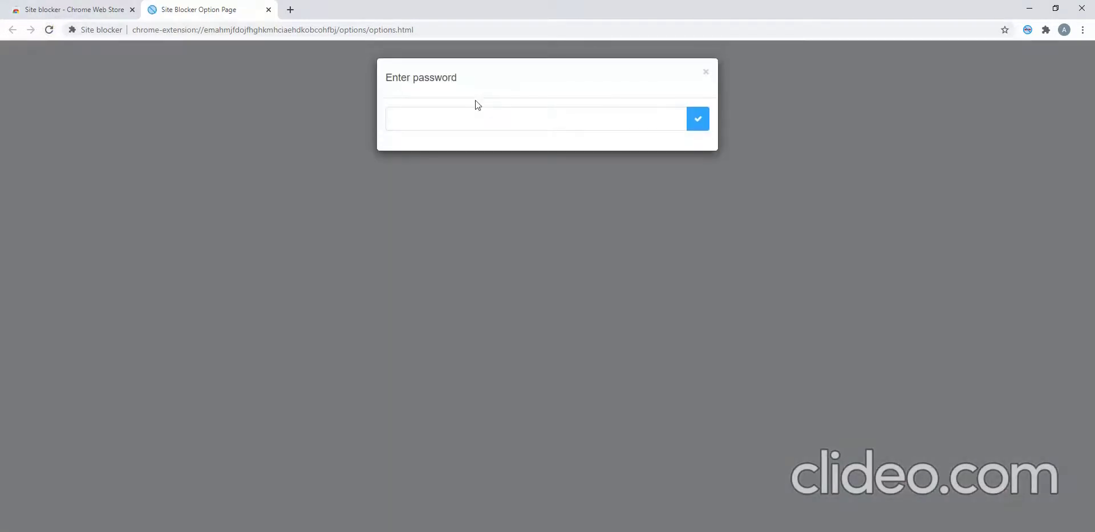
Step: Enter the password in the prompt to unlock the dashboard
{"action": "left_click_drag", "start_coordinate": [386, 84], "coordinate": [504, 92]}
{"action": "left_click", "coordinate": [776, 94]}
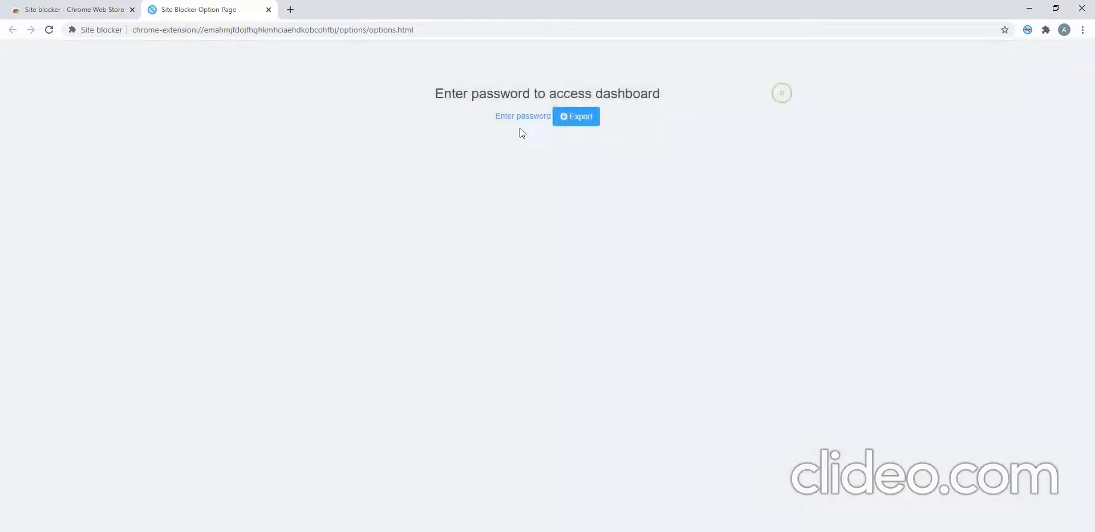
{"action": "left_click", "coordinate": [508, 121]}
{"action": "left_click", "coordinate": [496, 117]}
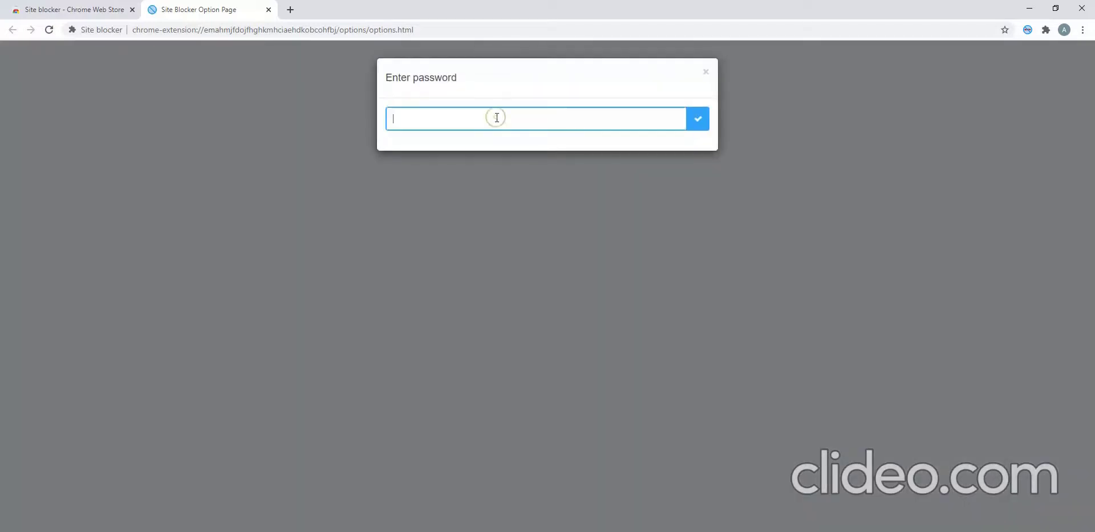
{"action": "left_click", "coordinate": [690, 123]}
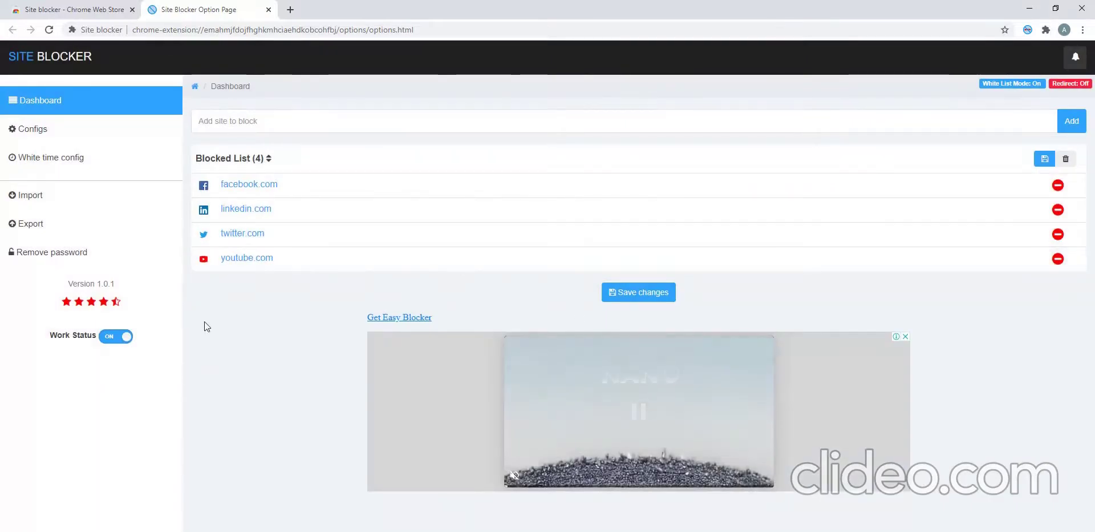
Step: Remove the Site Blocker password after confirming the current one, then close the password window
{"action": "left_click", "coordinate": [64, 257]}
{"action": "left_click", "coordinate": [561, 118]}
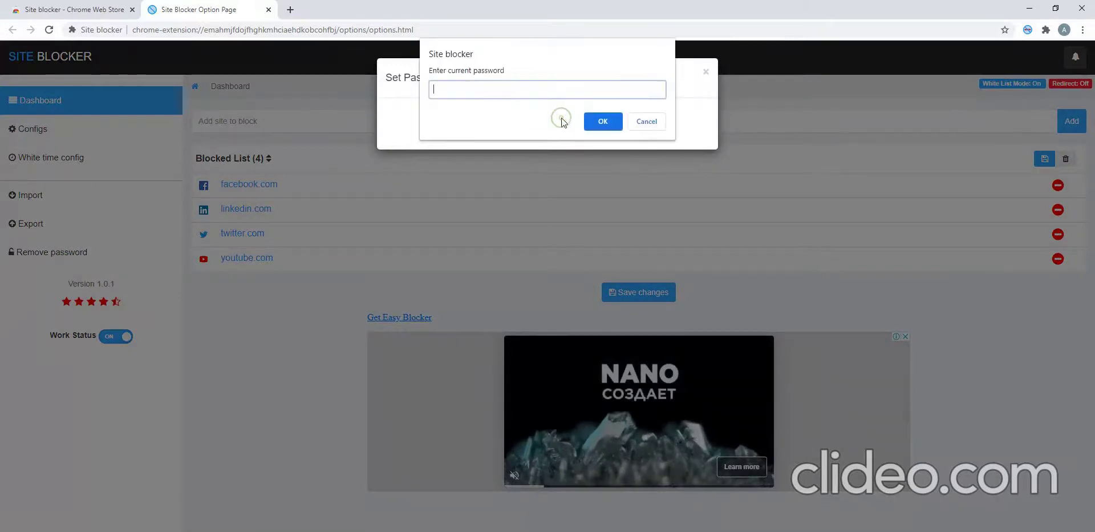
{"action": "left_click", "coordinate": [602, 123]}
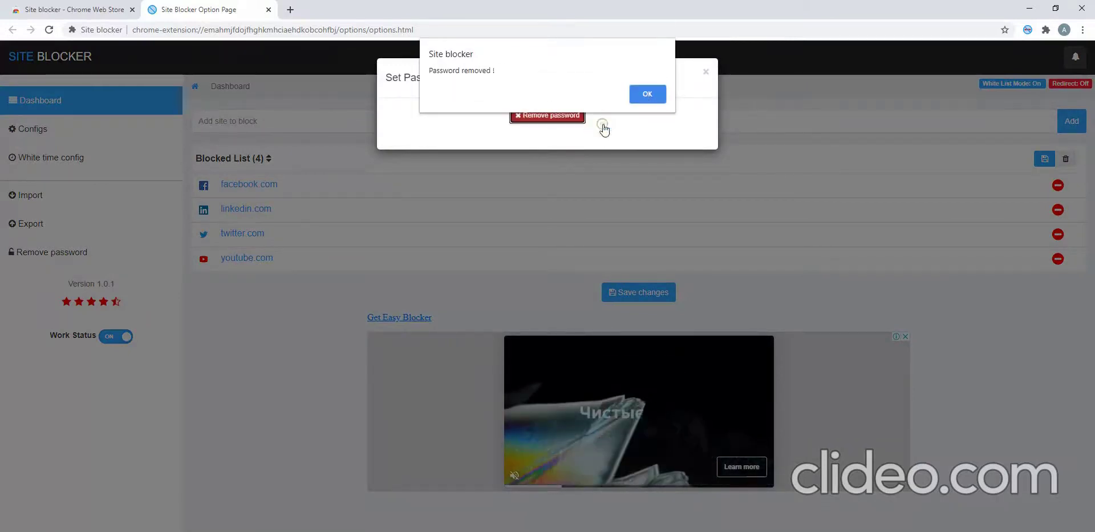
{"action": "left_click", "coordinate": [653, 97]}
{"action": "left_click", "coordinate": [705, 73]}
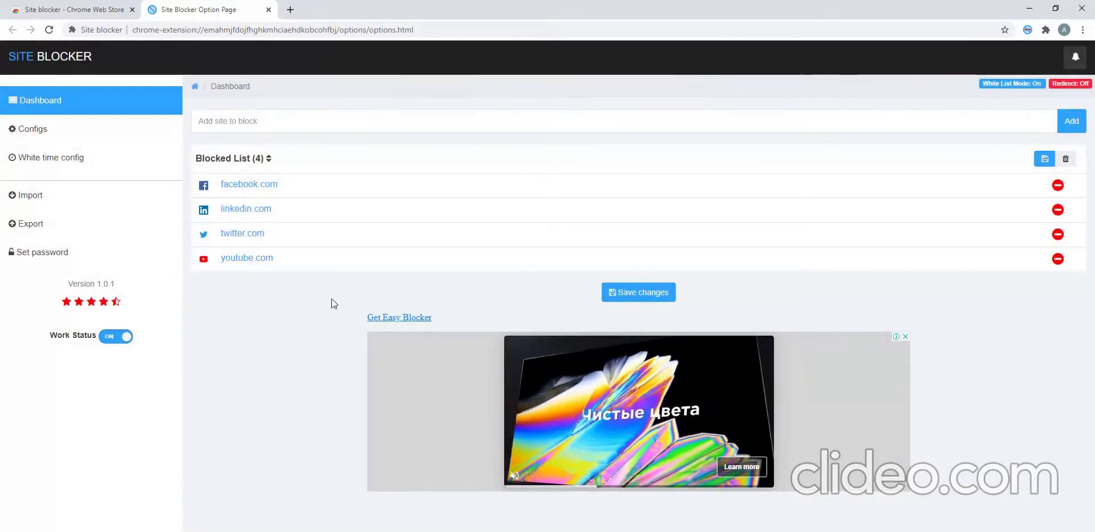
Step: Switch the Work Status toggle to OFF, disabling Site Blocker
{"action": "left_click", "coordinate": [118, 341]}
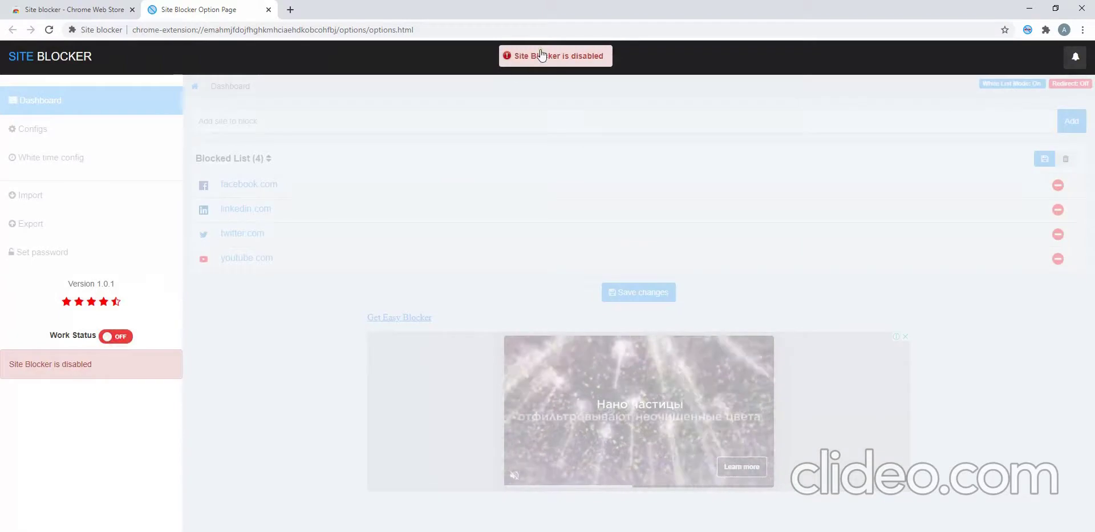